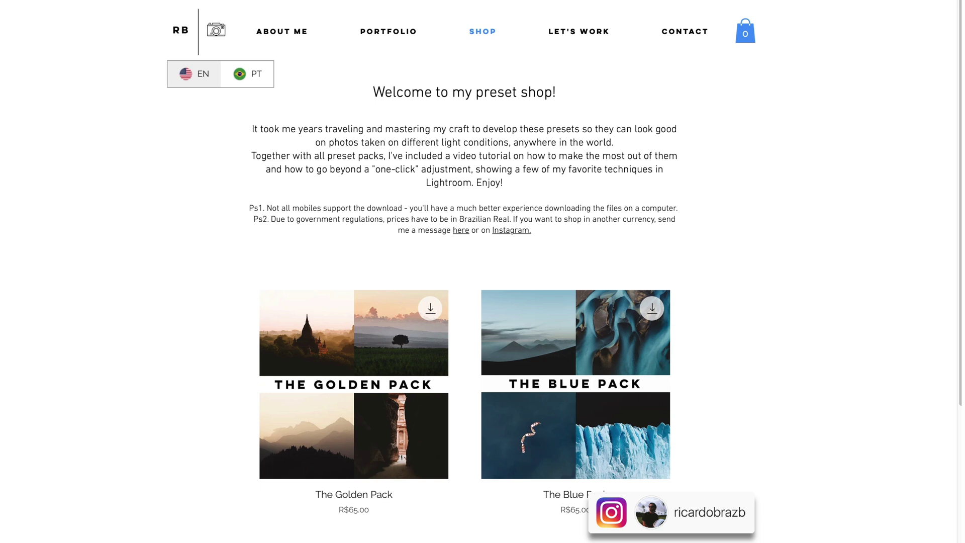
Compare the dark reference photo beside the unedited teal-fabric photo in Reference View.
{"action": "scroll", "coordinate": [698, 161], "scroll_direction": "down", "scroll_amount": 4}
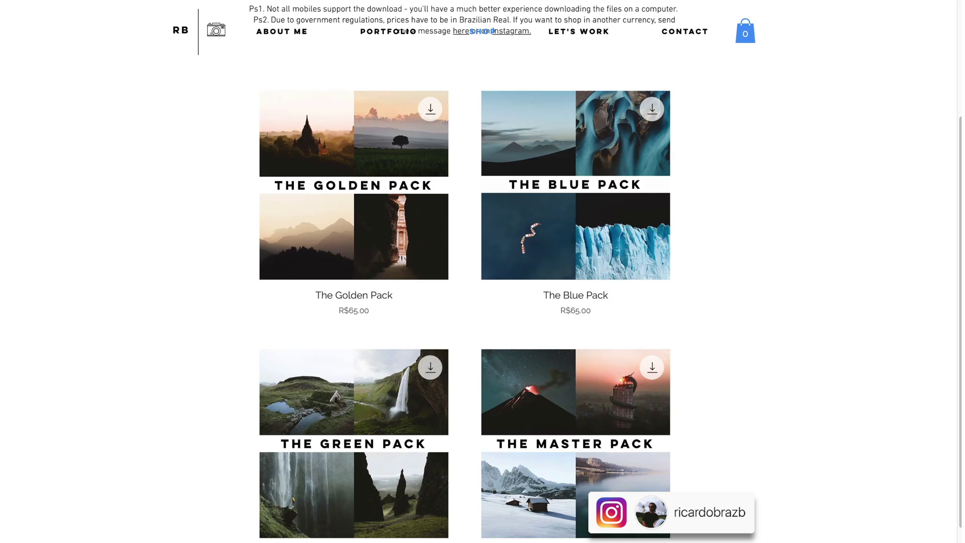
{"action": "scroll", "coordinate": [870, 95], "scroll_direction": "up", "scroll_amount": 4}
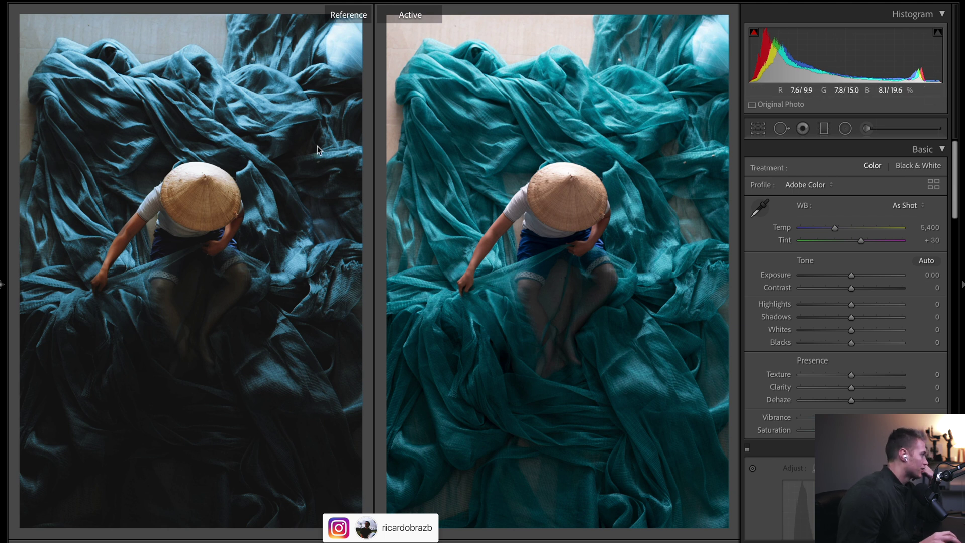
{"action": "scroll", "coordinate": [956, 185], "scroll_direction": "down", "scroll_amount": 2}
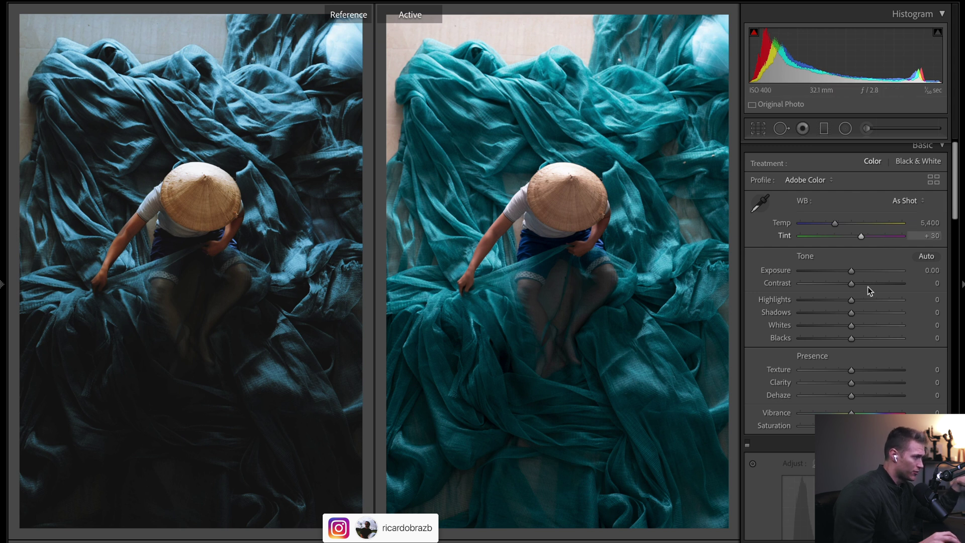
Set shadows −34, whites −32, highlights +30, blacks +8, exposure −1.50 and clarity +14.
{"action": "left_click_drag", "start_coordinate": [852, 312], "coordinate": [833, 313]}
{"action": "left_click", "coordinate": [832, 325]}
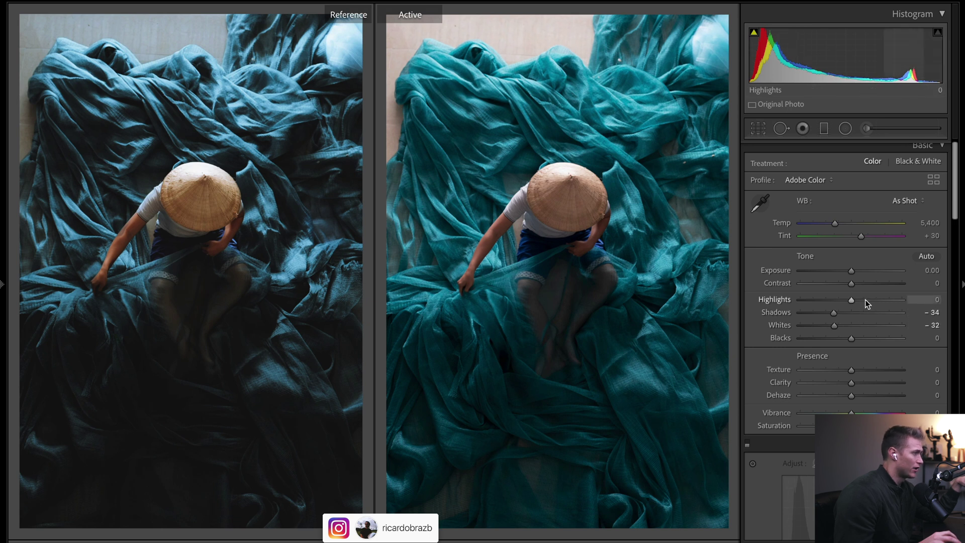
{"action": "left_click_drag", "start_coordinate": [865, 299], "coordinate": [866, 301]}
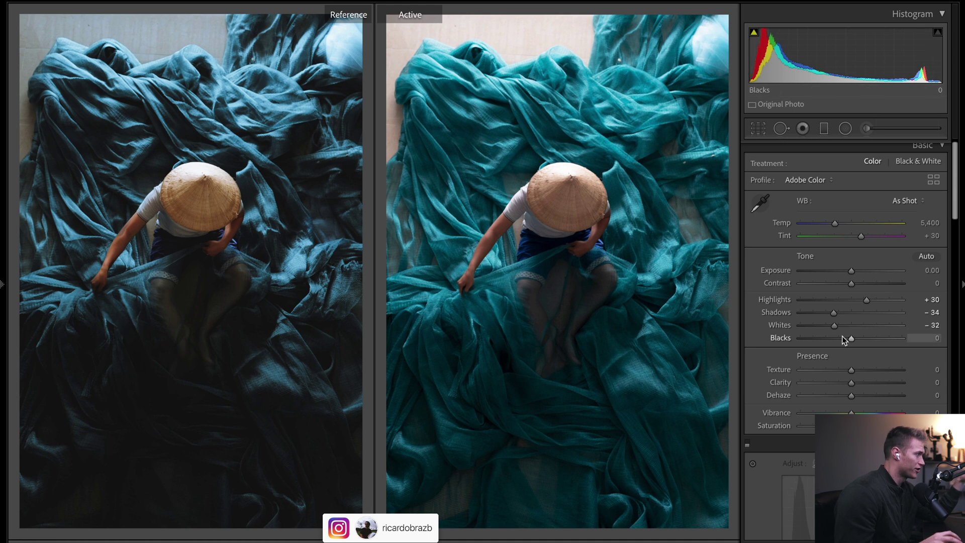
{"action": "left_click_drag", "start_coordinate": [851, 338], "coordinate": [855, 339]}
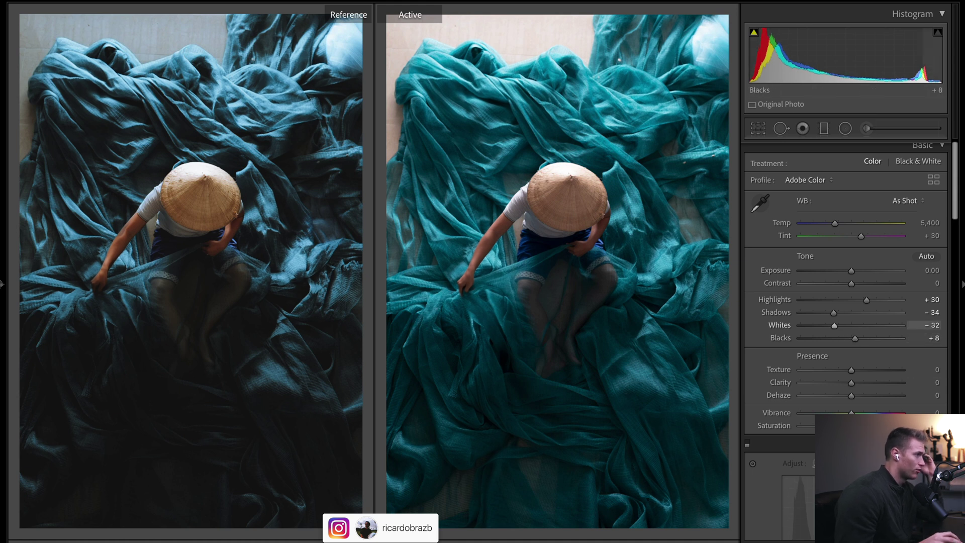
{"action": "left_click_drag", "start_coordinate": [851, 275], "coordinate": [836, 271]}
{"action": "left_click_drag", "start_coordinate": [852, 387], "coordinate": [859, 387]}
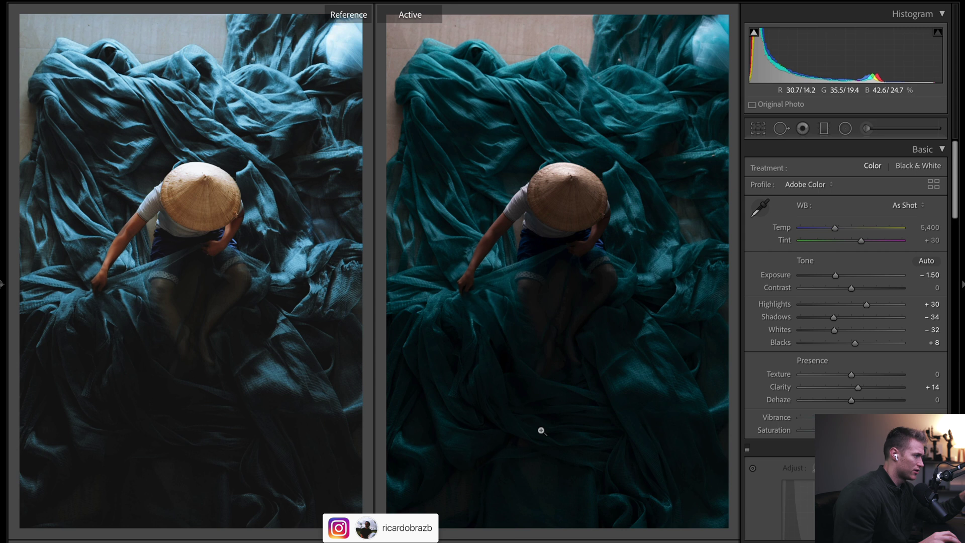
{"action": "scroll", "coordinate": [908, 189], "scroll_direction": "down", "scroll_amount": 3}
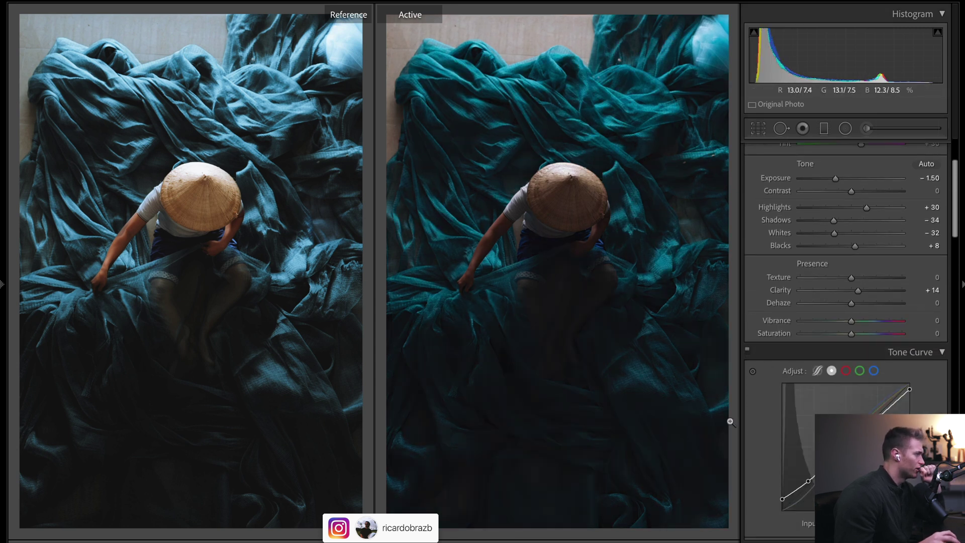
Try lowering the tone curve's white and black points, then undo both to keep faded blacks.
{"action": "scroll", "coordinate": [961, 210], "scroll_direction": "down", "scroll_amount": 4}
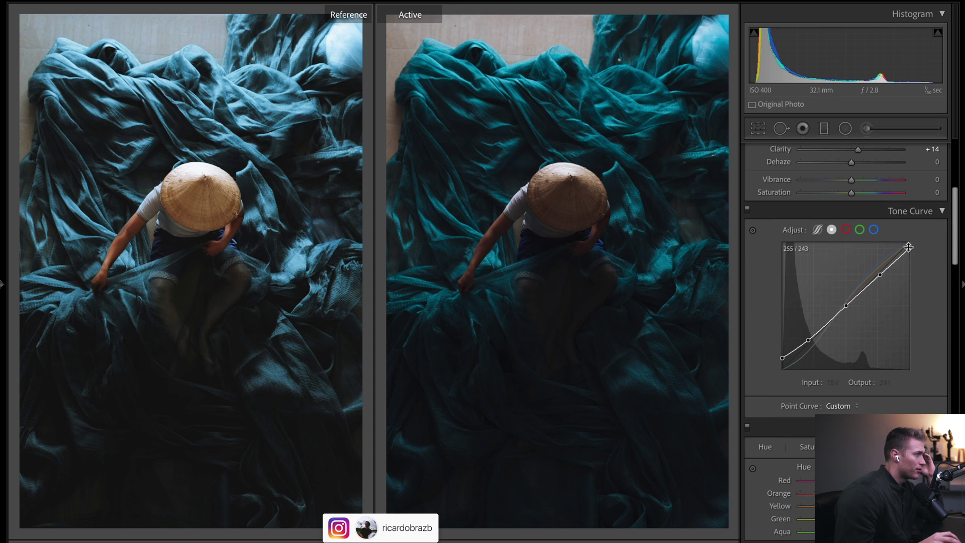
{"action": "left_click_drag", "start_coordinate": [909, 247], "coordinate": [909, 275]}
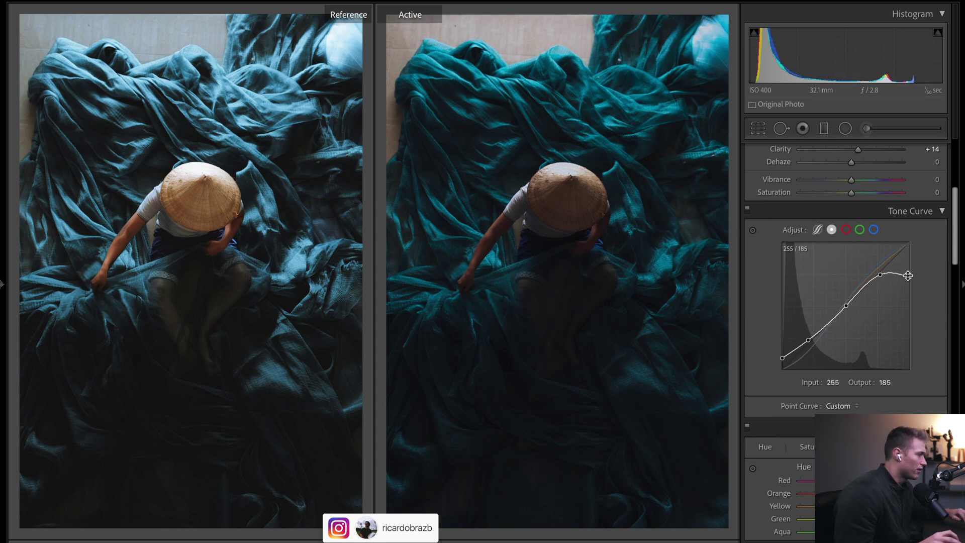
{"action": "key", "text": "ctrl+z"}
{"action": "left_click_drag", "start_coordinate": [783, 358], "coordinate": [780, 370]}
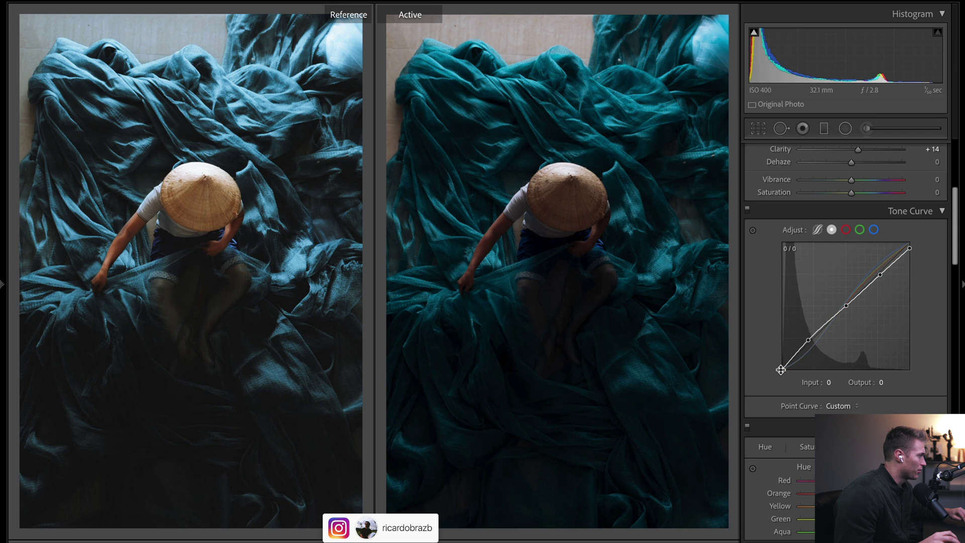
{"action": "key", "text": "ctrl+z"}
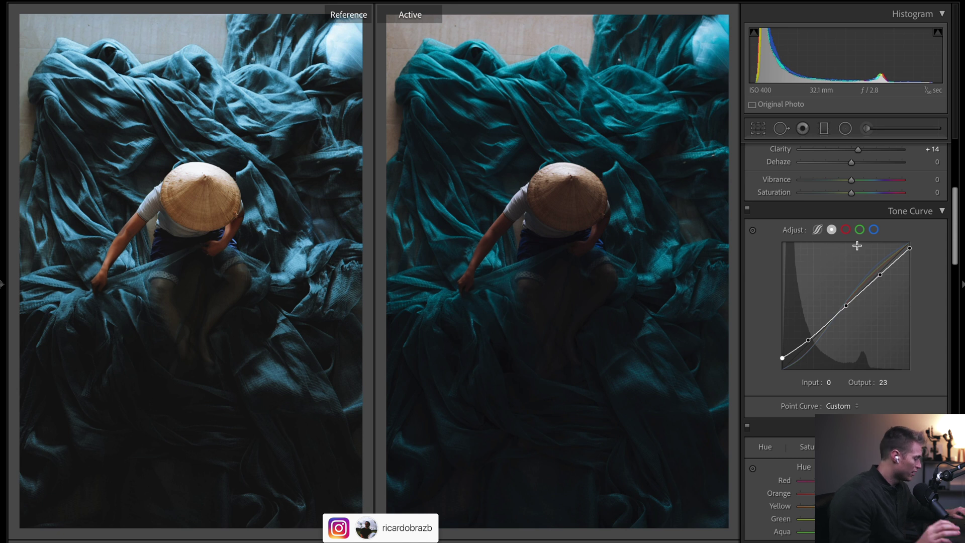
Compare the red, green and blue channel tone curves.
{"action": "left_click", "coordinate": [846, 230]}
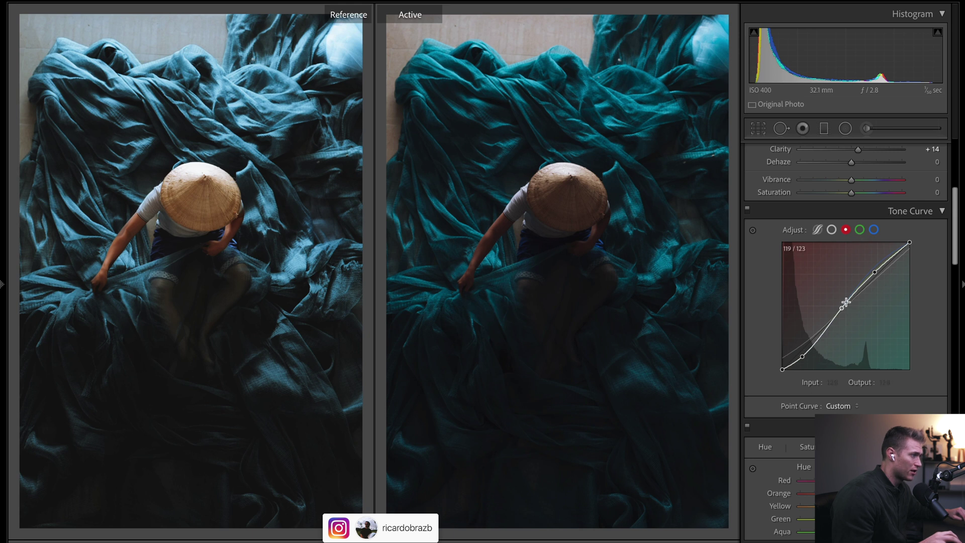
{"action": "left_click", "coordinate": [861, 230]}
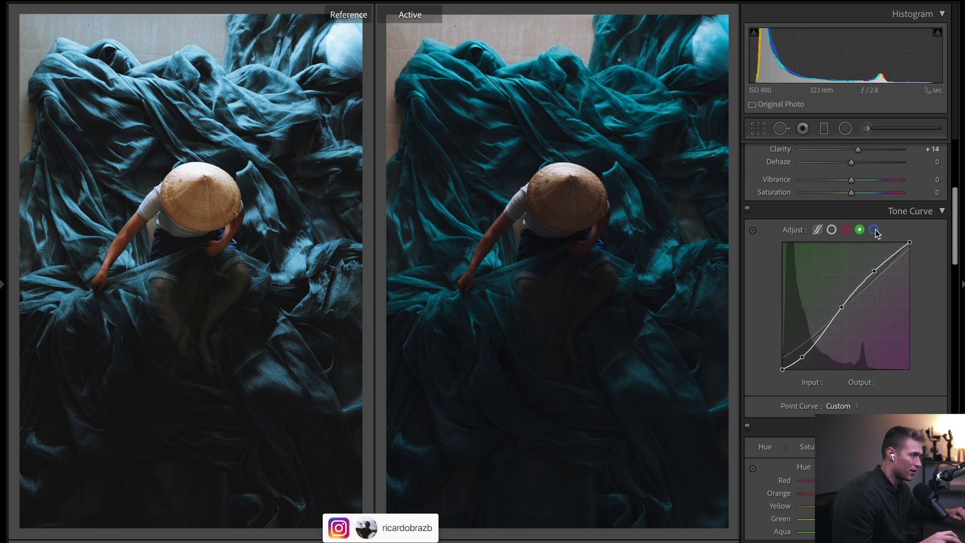
{"action": "left_click", "coordinate": [875, 230]}
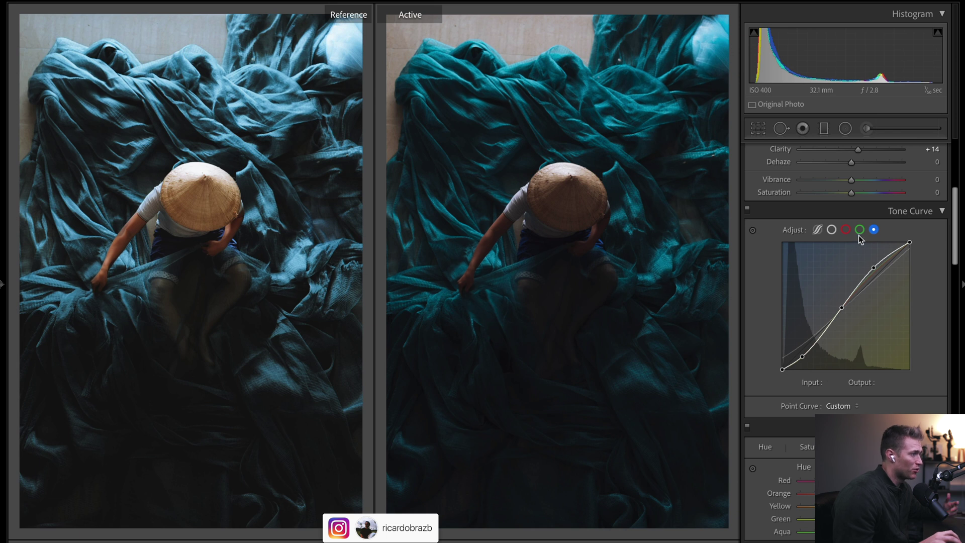
{"action": "left_click", "coordinate": [860, 230]}
{"action": "left_click", "coordinate": [875, 231]}
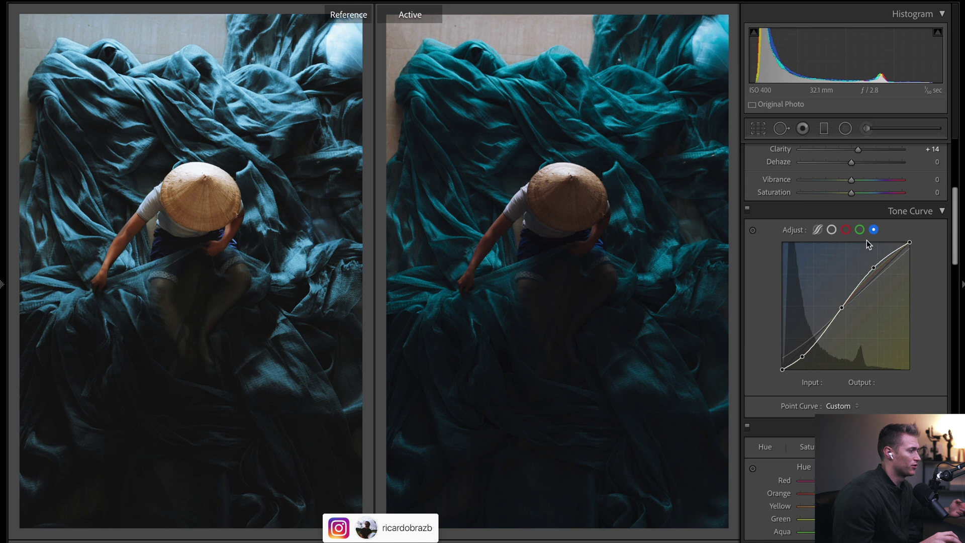
{"action": "left_click", "coordinate": [860, 230]}
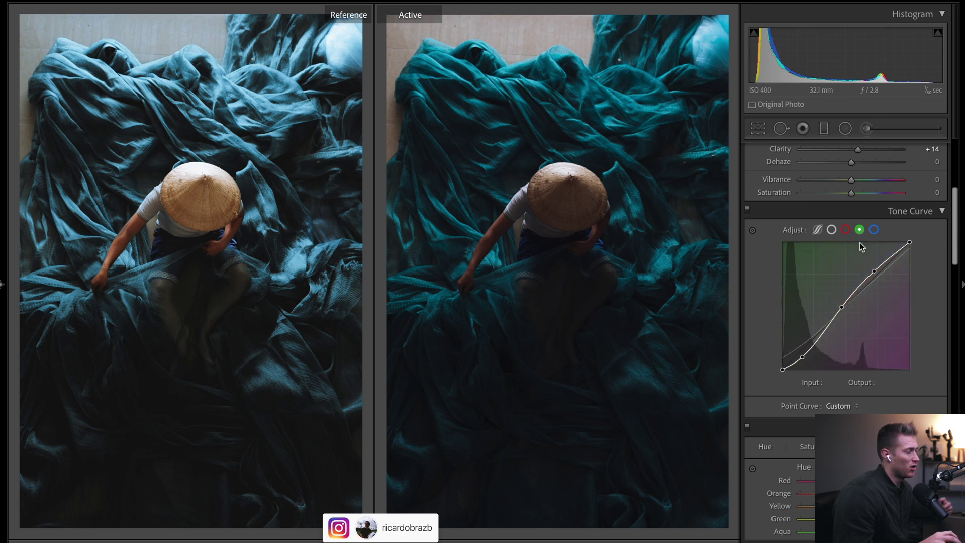
{"action": "left_click", "coordinate": [875, 231]}
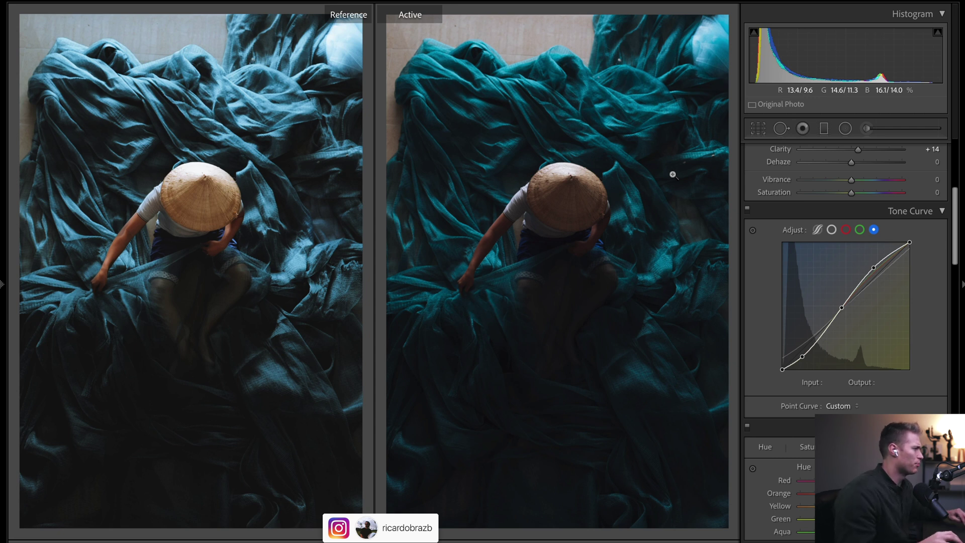
Lower contrast to −10 and raise vibrance to +17 in the Basic panel.
{"action": "left_click_drag", "start_coordinate": [961, 195], "coordinate": [957, 184]}
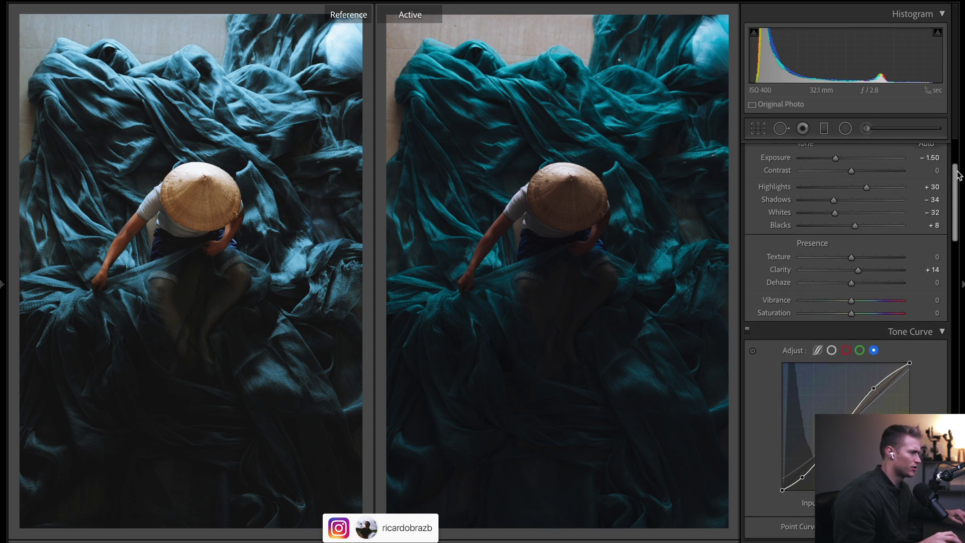
{"action": "mouse_move", "coordinate": [957, 184]}
{"action": "left_mouse_down"}
{"action": "mouse_move", "coordinate": [957, 310]}
{"action": "mouse_move", "coordinate": [957, 191]}
{"action": "left_mouse_up"}
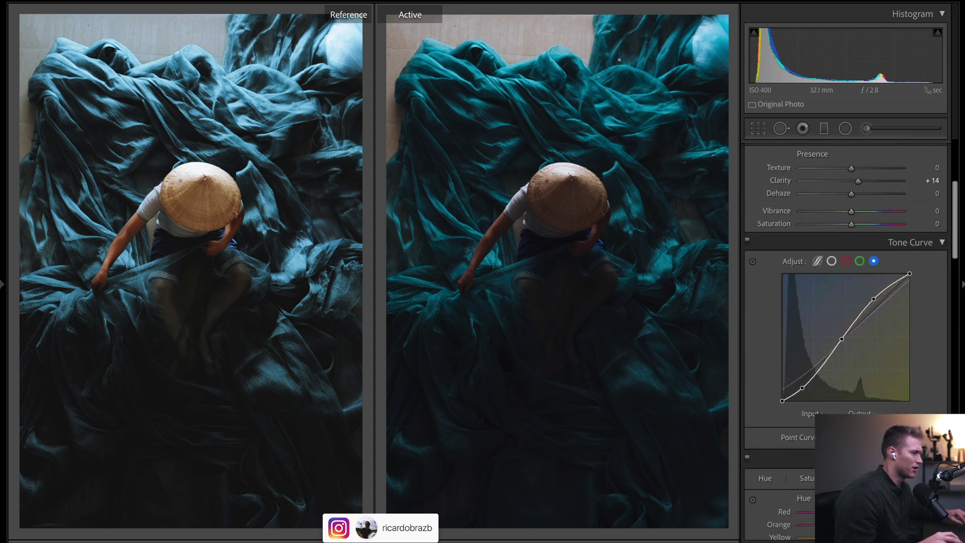
{"action": "scroll", "coordinate": [879, 300], "scroll_direction": "up", "scroll_amount": 3}
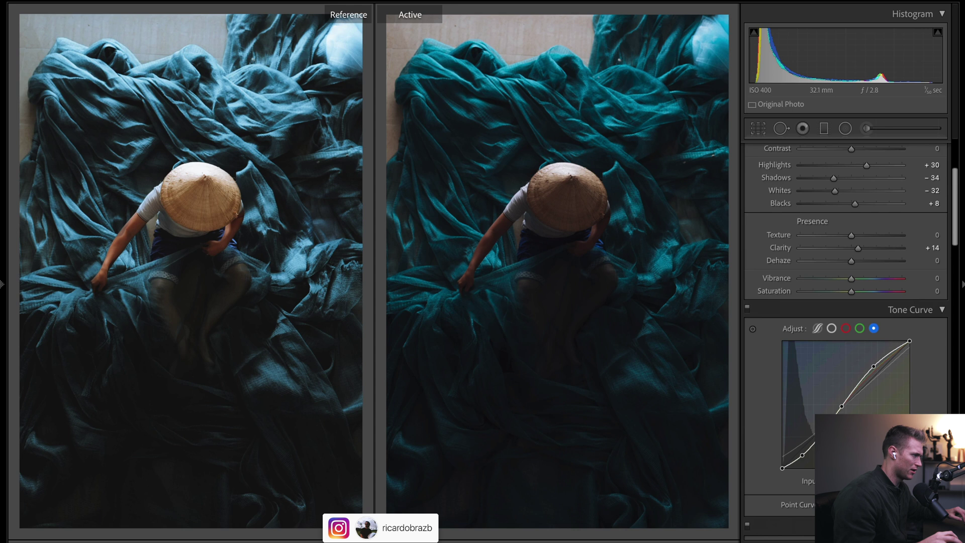
{"action": "scroll", "coordinate": [879, 300], "scroll_direction": "up", "scroll_amount": 2}
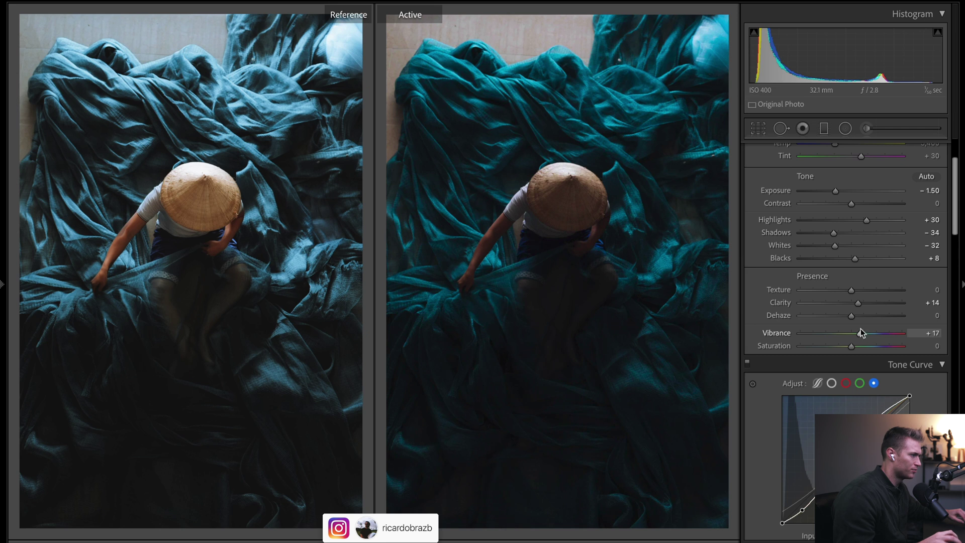
{"action": "left_click", "coordinate": [846, 204]}
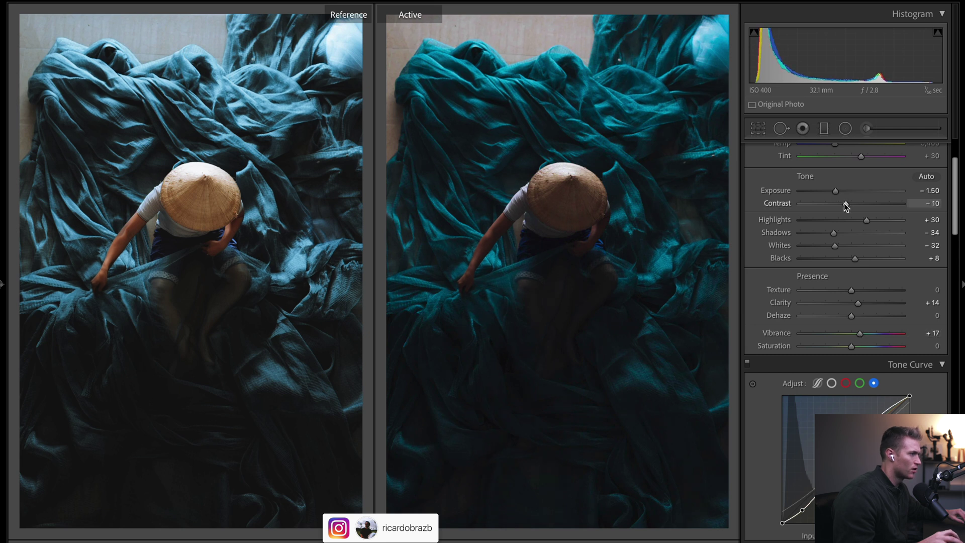
{"action": "scroll", "coordinate": [846, 252], "scroll_direction": "down", "scroll_amount": 10}
{"action": "scroll", "coordinate": [846, 252], "scroll_direction": "down", "scroll_amount": 5}
{"action": "scroll", "coordinate": [846, 251], "scroll_direction": "down", "scroll_amount": 5}
{"action": "scroll", "coordinate": [847, 252], "scroll_direction": "up", "scroll_amount": 20}
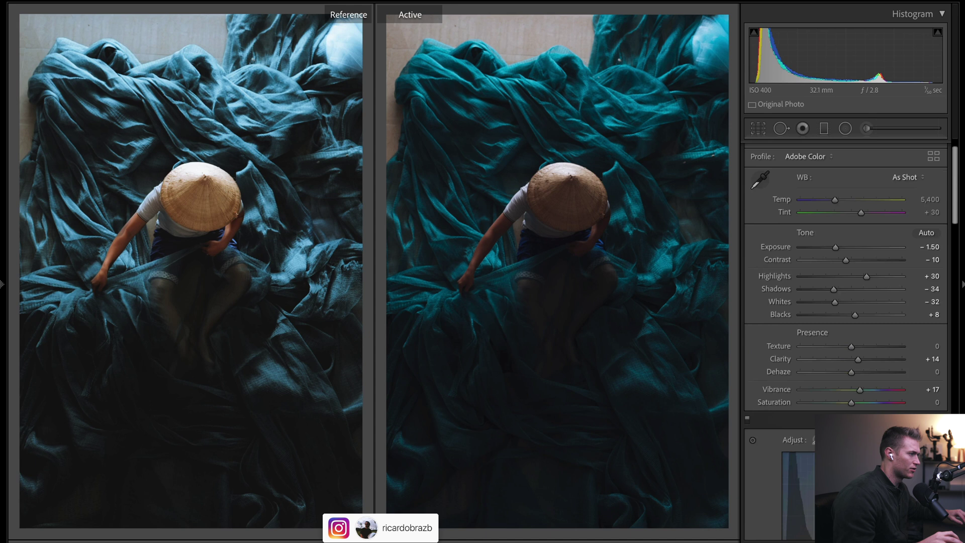
{"action": "scroll", "coordinate": [846, 251], "scroll_direction": "up", "scroll_amount": 1}
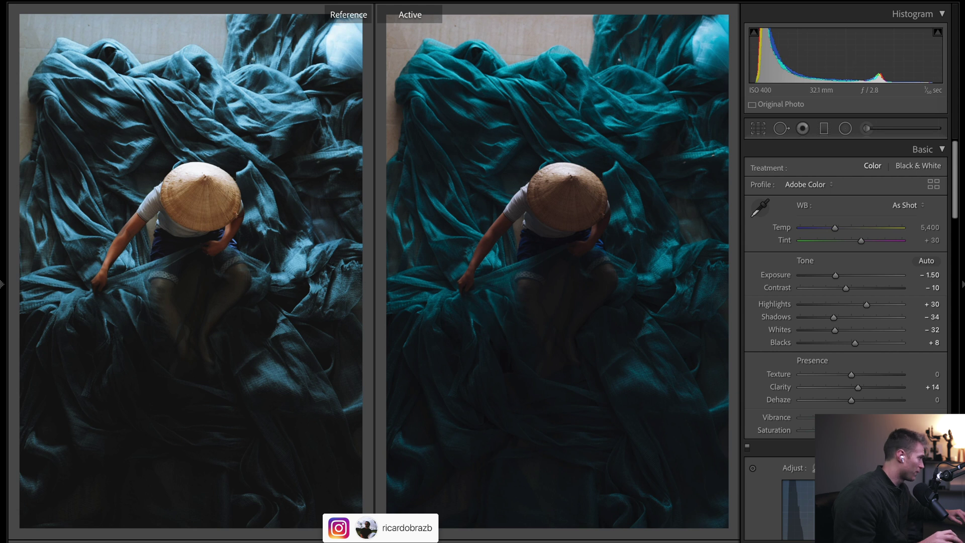
Raise blue luminance to brighten the fabric's blue tones.
{"action": "scroll", "coordinate": [881, 430], "scroll_direction": "down", "scroll_amount": 10}
{"action": "scroll", "coordinate": [881, 430], "scroll_direction": "down", "scroll_amount": 5}
{"action": "scroll", "coordinate": [881, 430], "scroll_direction": "down", "scroll_amount": 2}
{"action": "scroll", "coordinate": [881, 430], "scroll_direction": "down", "scroll_amount": 2}
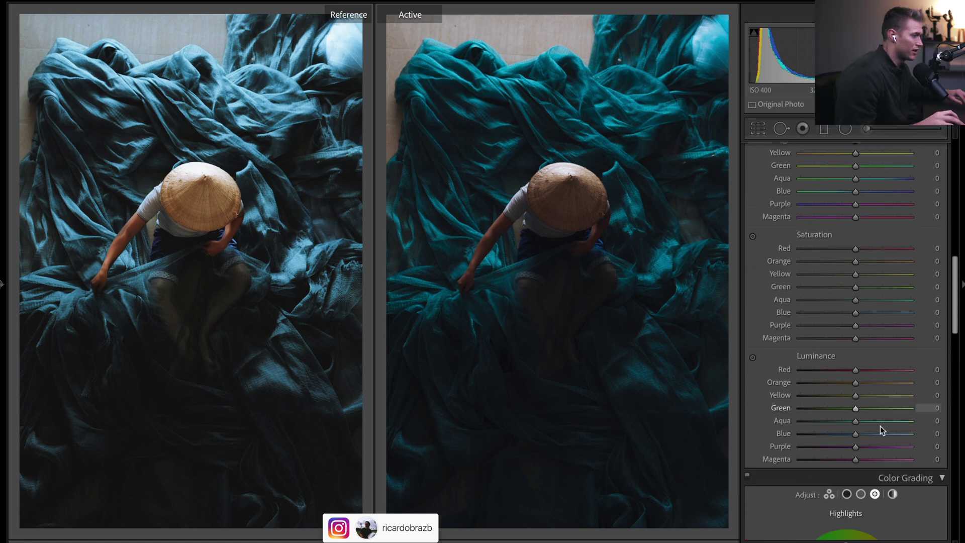
{"action": "left_click_drag", "start_coordinate": [881, 430], "coordinate": [893, 435]}
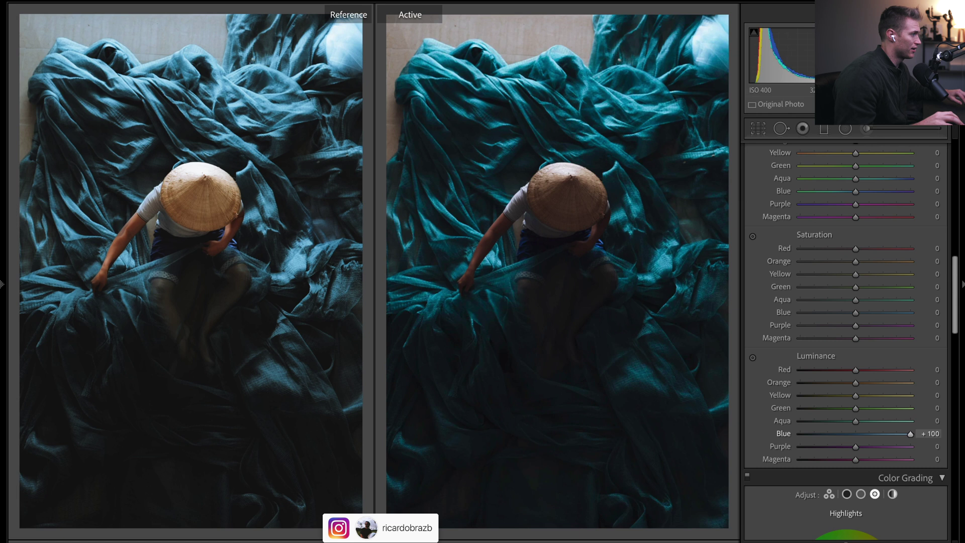
{"action": "mouse_move", "coordinate": [911, 434]}
{"action": "left_mouse_down"}
{"action": "mouse_move", "coordinate": [896, 429]}
{"action": "mouse_move", "coordinate": [902, 460]}
{"action": "left_mouse_up"}
Set yellow luminance to +27 and green to +33, and brighten red.
{"action": "scroll", "coordinate": [896, 431], "scroll_direction": "up", "scroll_amount": 1}
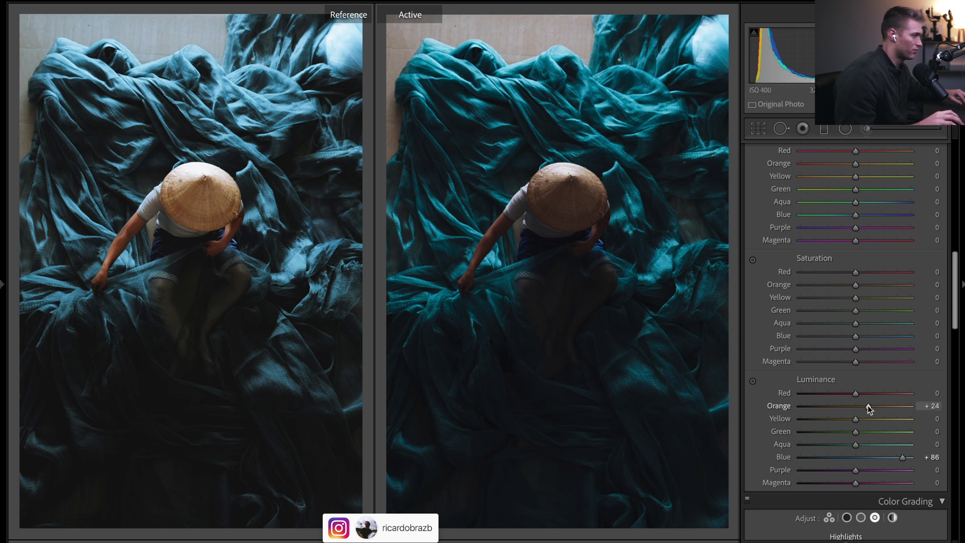
{"action": "left_click", "coordinate": [870, 418]}
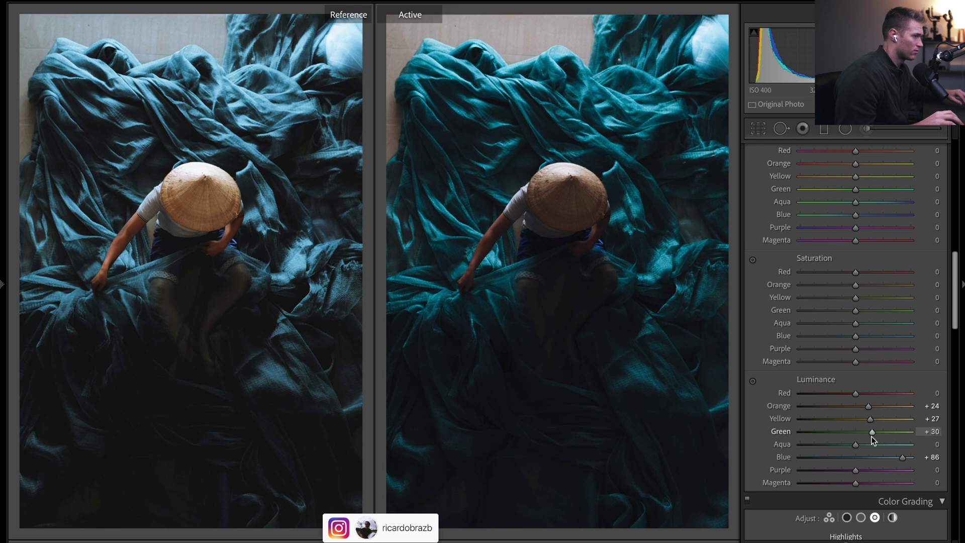
{"action": "left_click_drag", "start_coordinate": [872, 436], "coordinate": [873, 436]}
{"action": "left_click", "coordinate": [870, 394]}
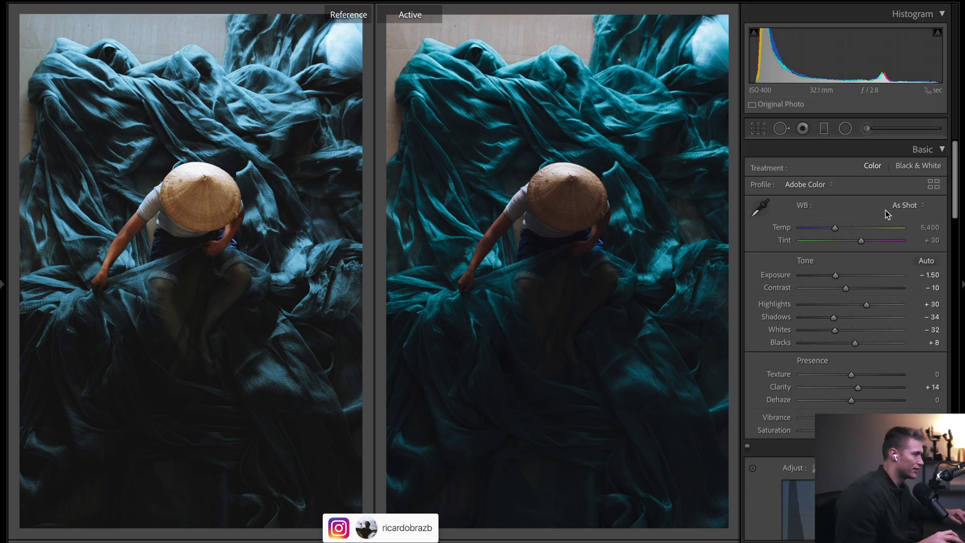
Draw an oval radial mask around the hatted figure, then switch to the Adjustment Brush.
{"action": "left_click", "coordinate": [845, 129]}
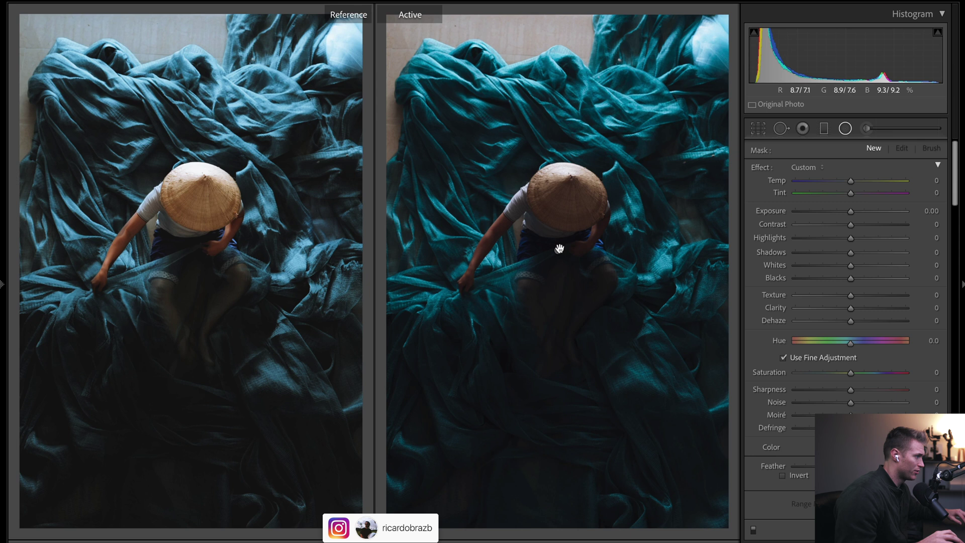
{"action": "left_click_drag", "start_coordinate": [559, 248], "coordinate": [641, 362]}
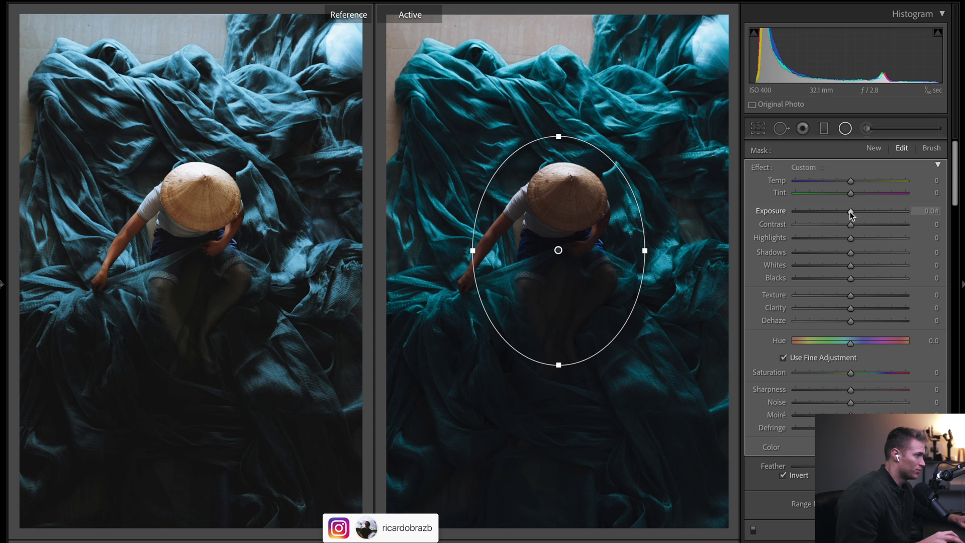
{"action": "left_click", "coordinate": [864, 128]}
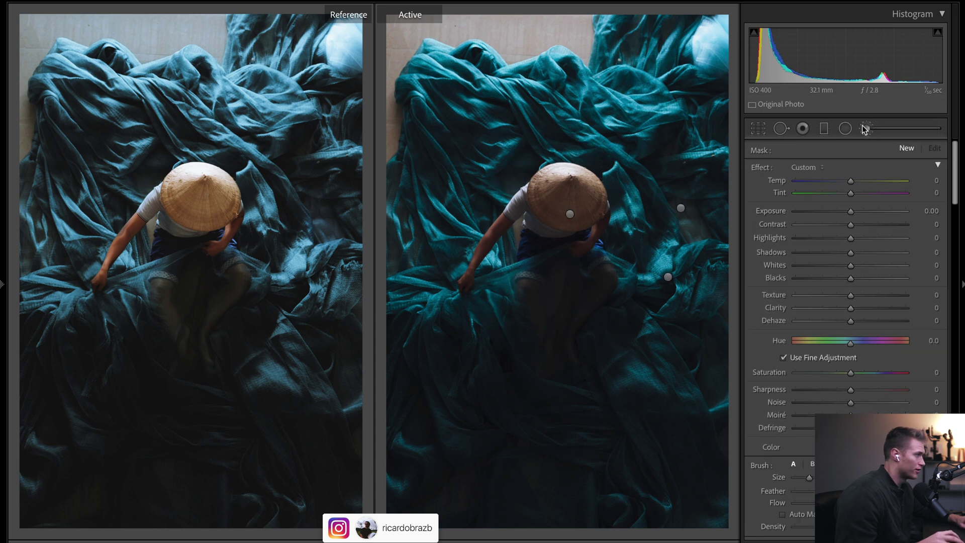
Give the hat's brush adjustment exposure 0.98 and temperature +19.
{"action": "left_click", "coordinate": [570, 214]}
{"action": "key", "text": "o"}
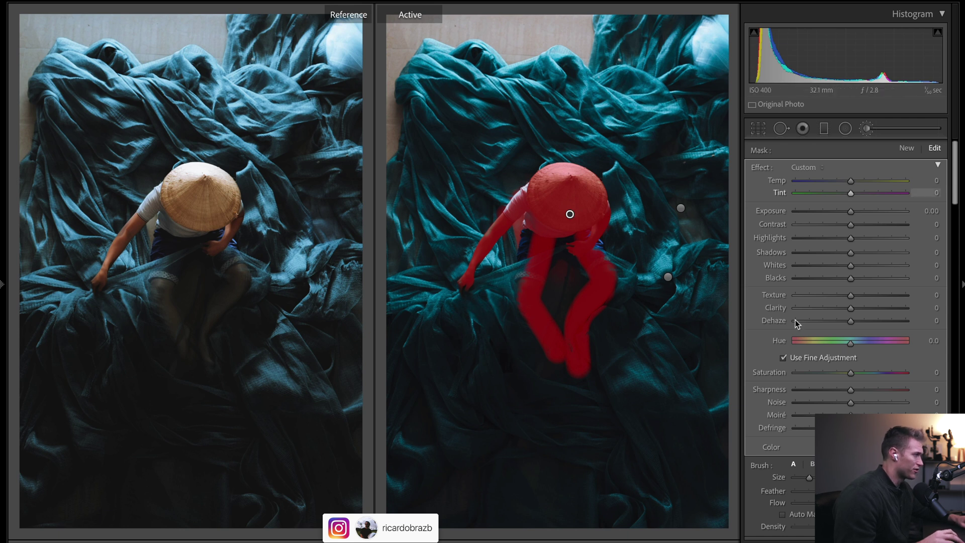
{"action": "key", "text": "o"}
{"action": "key", "text": "o"}
{"action": "key", "text": "o"}
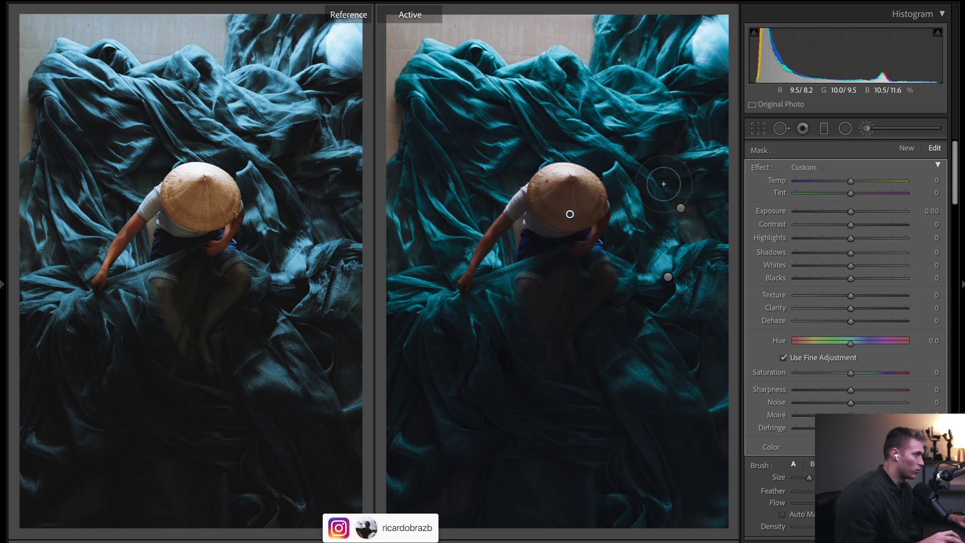
{"action": "left_click", "coordinate": [857, 211]}
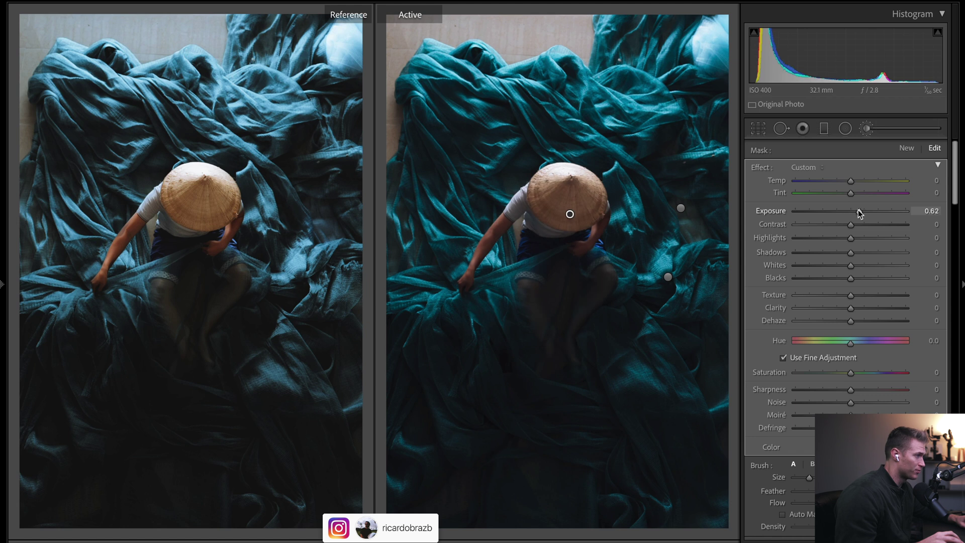
{"action": "left_click_drag", "start_coordinate": [858, 212], "coordinate": [864, 214]}
{"action": "left_click_drag", "start_coordinate": [851, 181], "coordinate": [858, 182]}
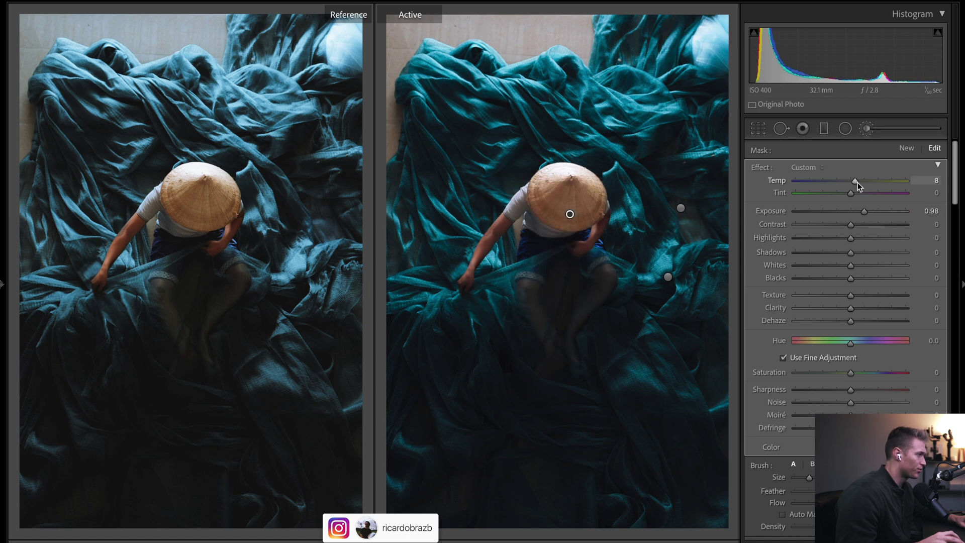
{"action": "scroll", "coordinate": [856, 185], "scroll_direction": "up", "scroll_amount": 2}
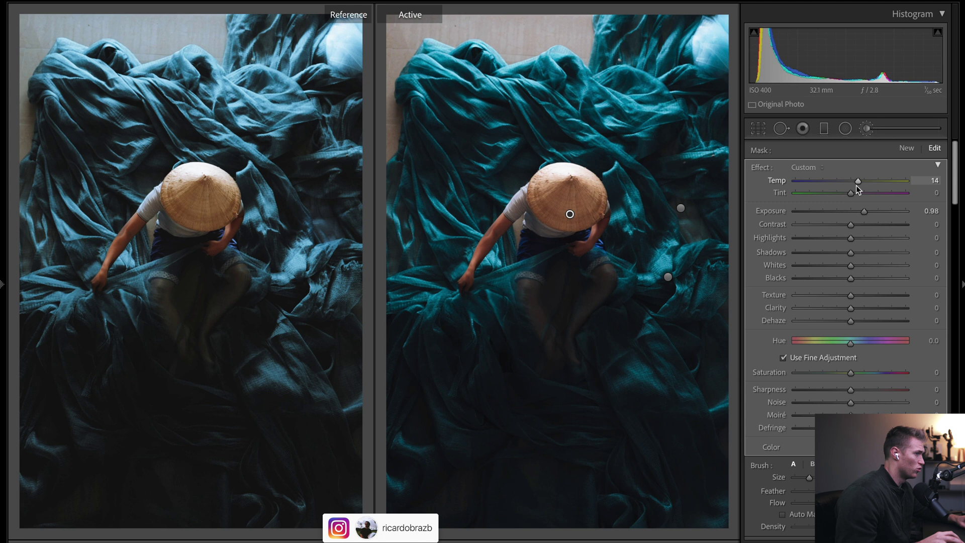
{"action": "scroll", "coordinate": [855, 186], "scroll_direction": "up", "scroll_amount": 5}
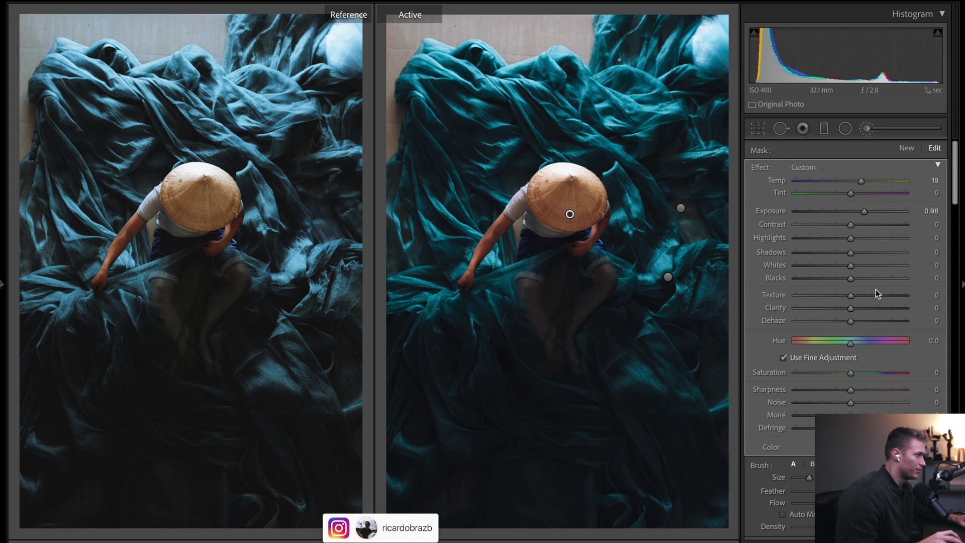
Select the fabric brush adjustment, preview its mask, and scroll to Range Mask.
{"action": "left_click", "coordinate": [668, 277]}
{"action": "key", "text": "o"}
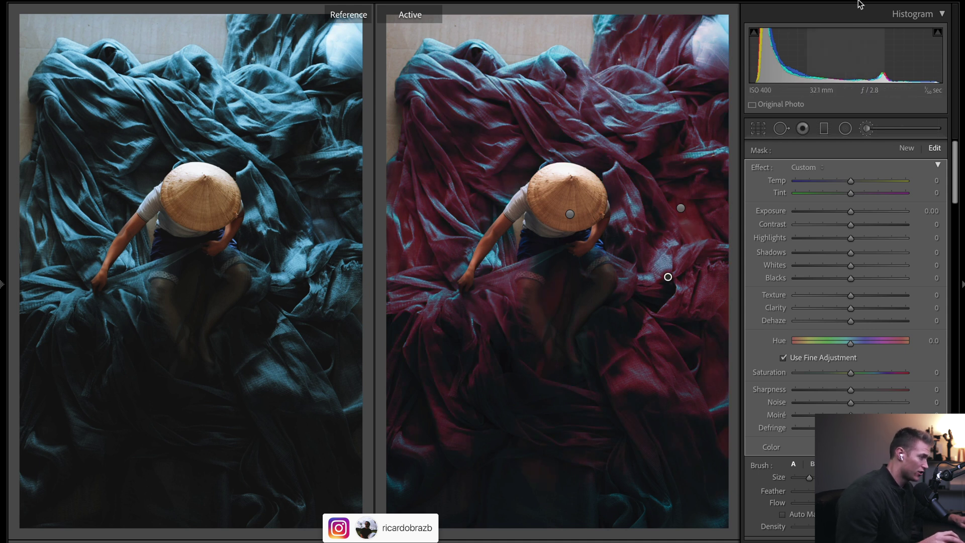
{"action": "key", "text": "o"}
{"action": "key", "text": "o"}
{"action": "scroll", "coordinate": [875, 364], "scroll_direction": "down", "scroll_amount": 3}
{"action": "scroll", "coordinate": [875, 365], "scroll_direction": "down", "scroll_amount": 2}
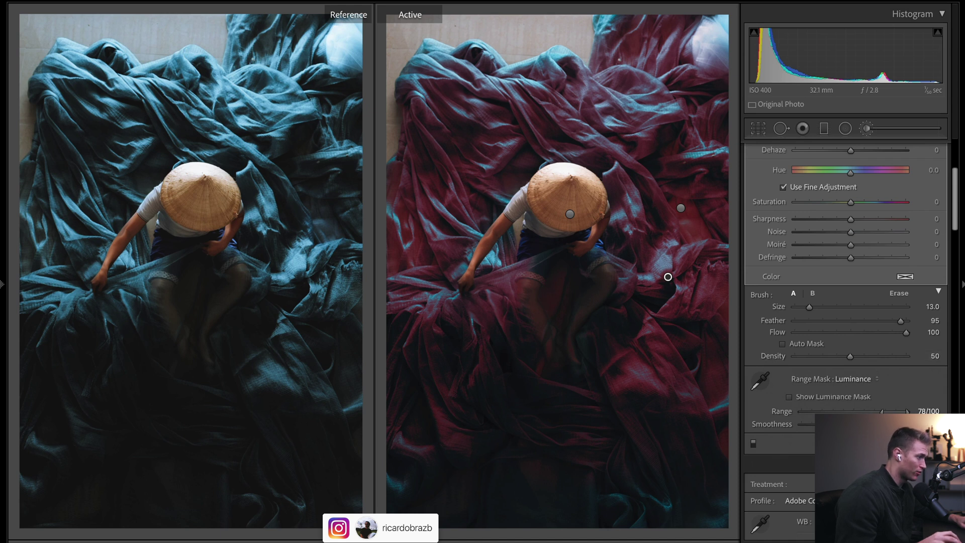
Test different luminance ranges on the fabric brush, keeping it at 78/100.
{"action": "key", "text": "o"}
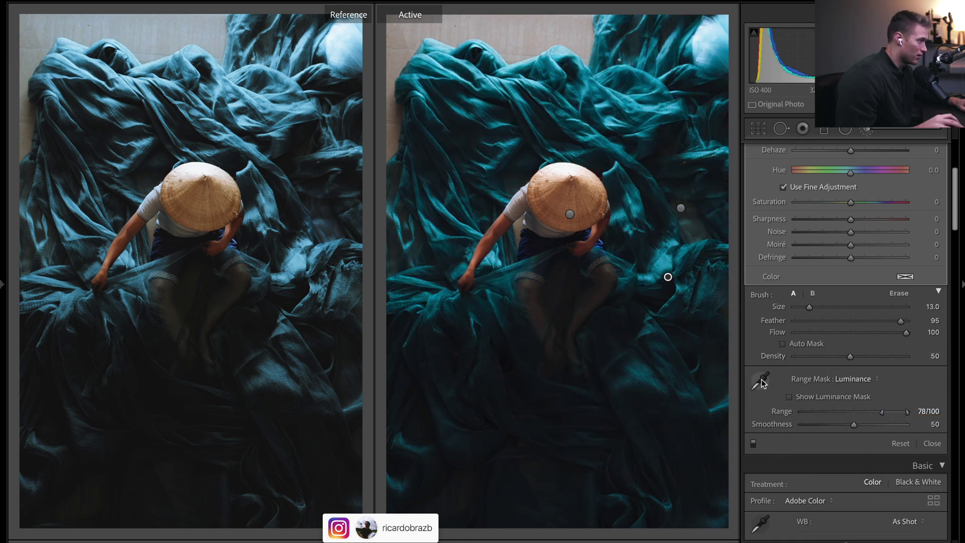
{"action": "left_click", "coordinate": [761, 380]}
{"action": "key", "text": "ctrl+z"}
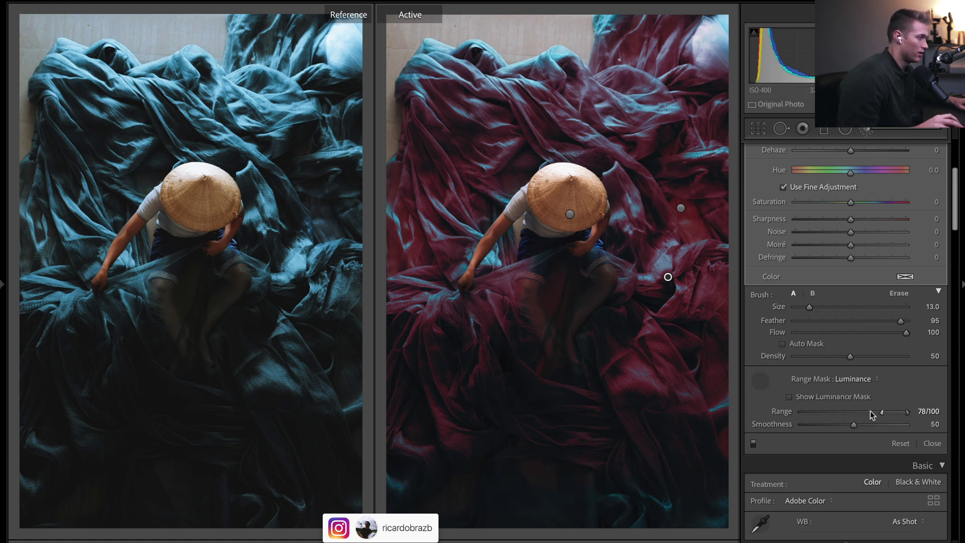
{"action": "left_click_drag", "start_coordinate": [883, 411], "coordinate": [839, 412]}
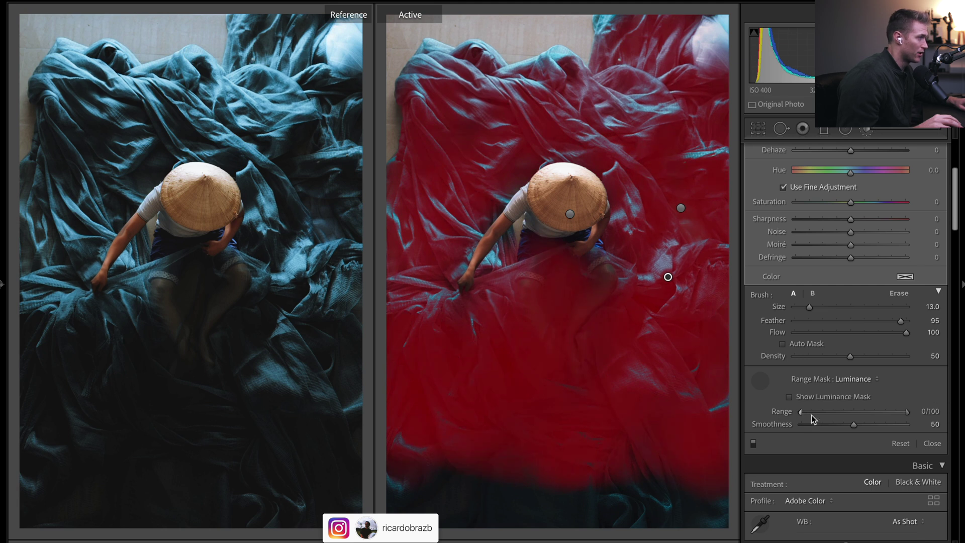
{"action": "left_click_drag", "start_coordinate": [812, 415], "coordinate": [895, 418]}
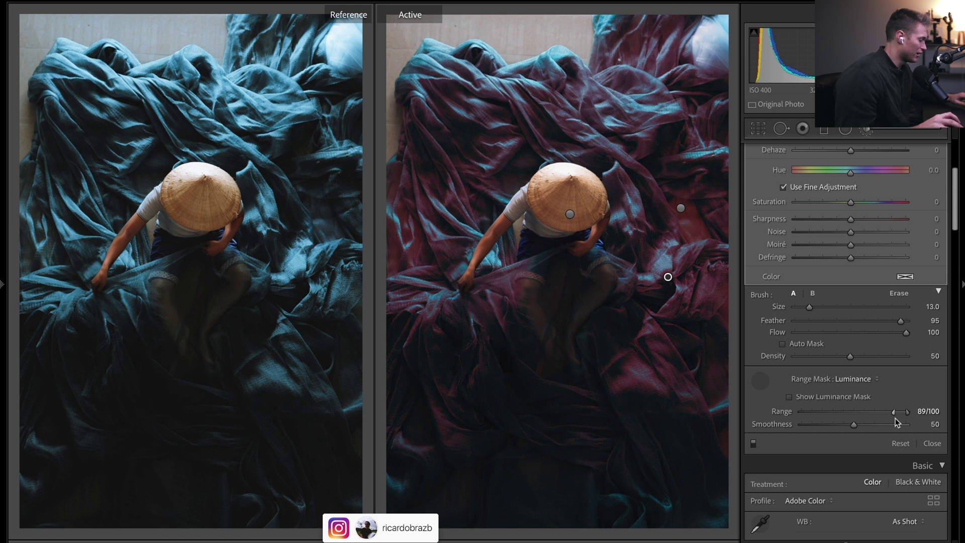
{"action": "key", "text": "ctrl+z"}
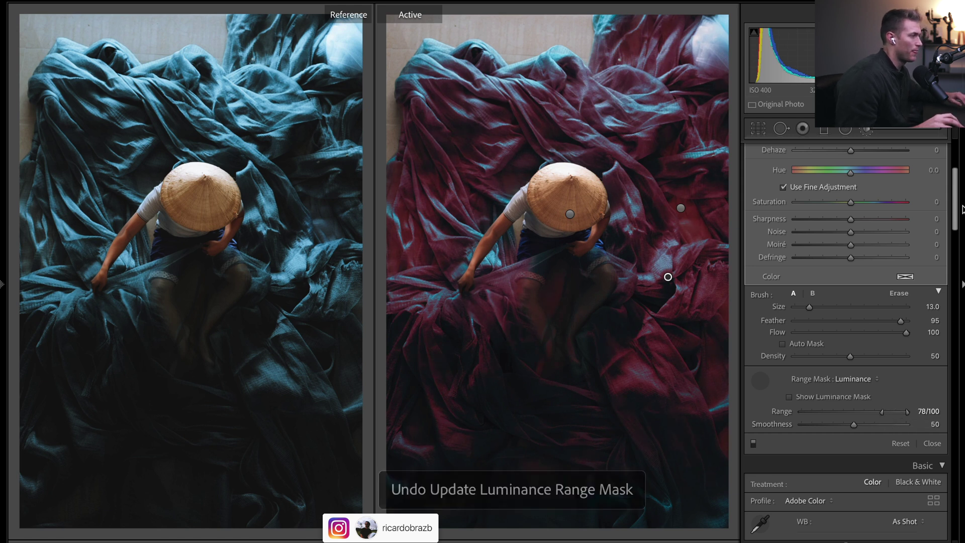
{"action": "scroll", "coordinate": [962, 201], "scroll_direction": "up", "scroll_amount": 5}
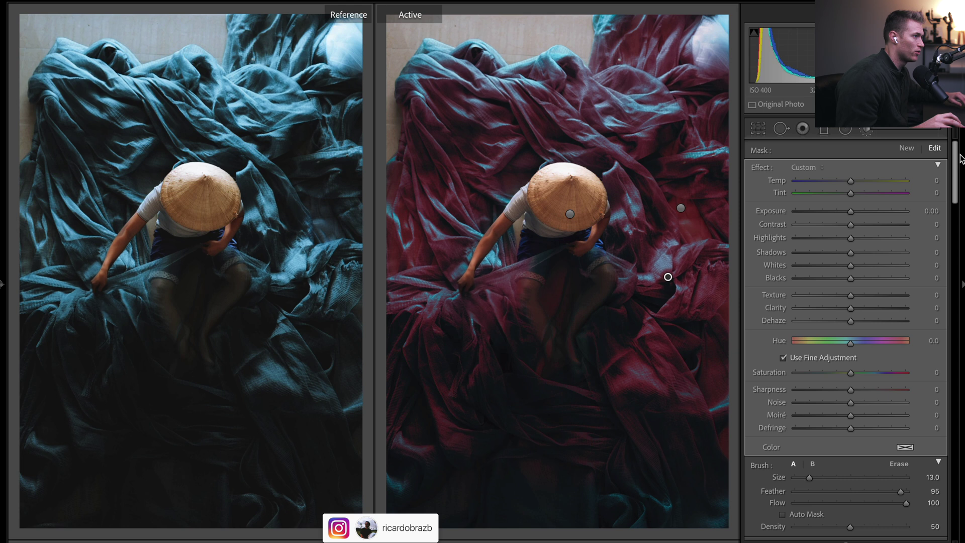
Raise the fabric brush exposure to 1.93 and close the Adjustment Brush.
{"action": "mouse_move", "coordinate": [850, 211]}
{"action": "left_mouse_down"}
{"action": "mouse_move", "coordinate": [884, 211]}
{"action": "mouse_move", "coordinate": [803, 204]}
{"action": "mouse_move", "coordinate": [867, 198]}
{"action": "mouse_move", "coordinate": [879, 212]}
{"action": "left_mouse_up"}
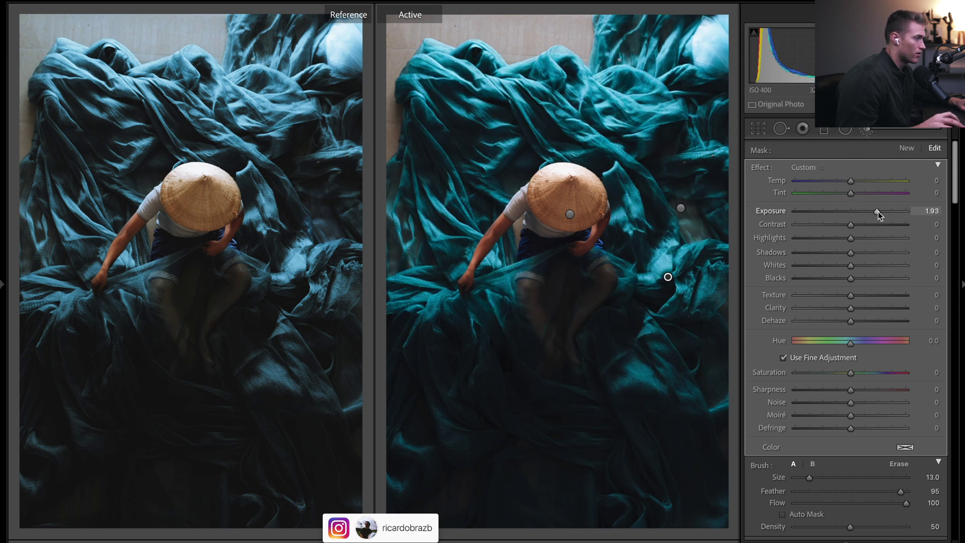
{"action": "key", "text": "k"}
{"action": "left_click_drag", "start_coordinate": [959, 169], "coordinate": [956, 317]}
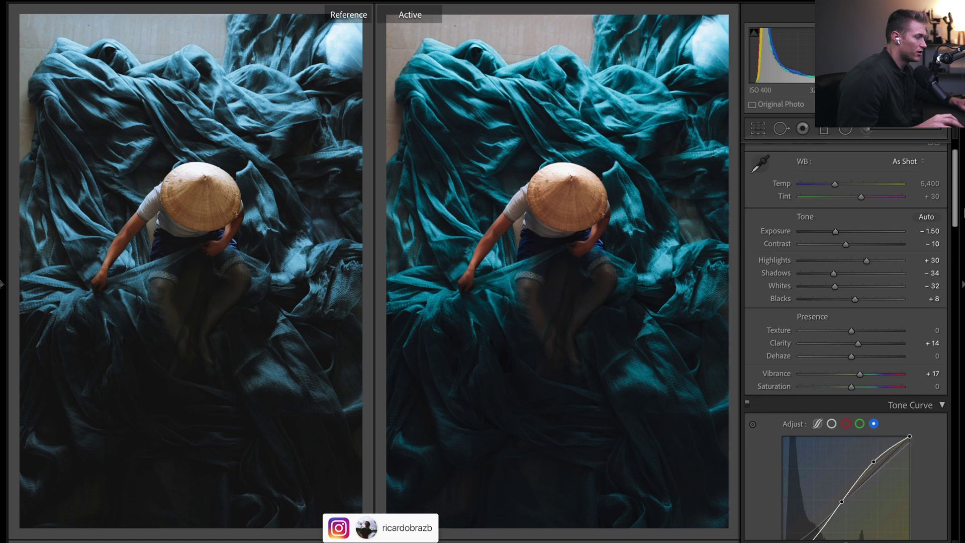
Desaturate blue to −39, aqua to −67 and green to −43.
{"action": "scroll", "coordinate": [926, 316], "scroll_direction": "up", "scroll_amount": 5}
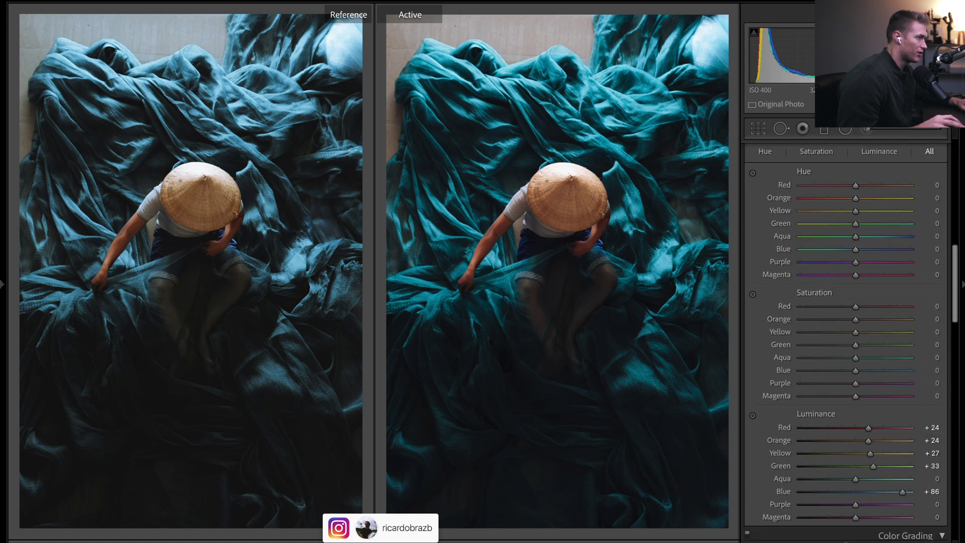
{"action": "left_click", "coordinate": [829, 370]}
{"action": "left_click_drag", "start_coordinate": [831, 370], "coordinate": [833, 370]}
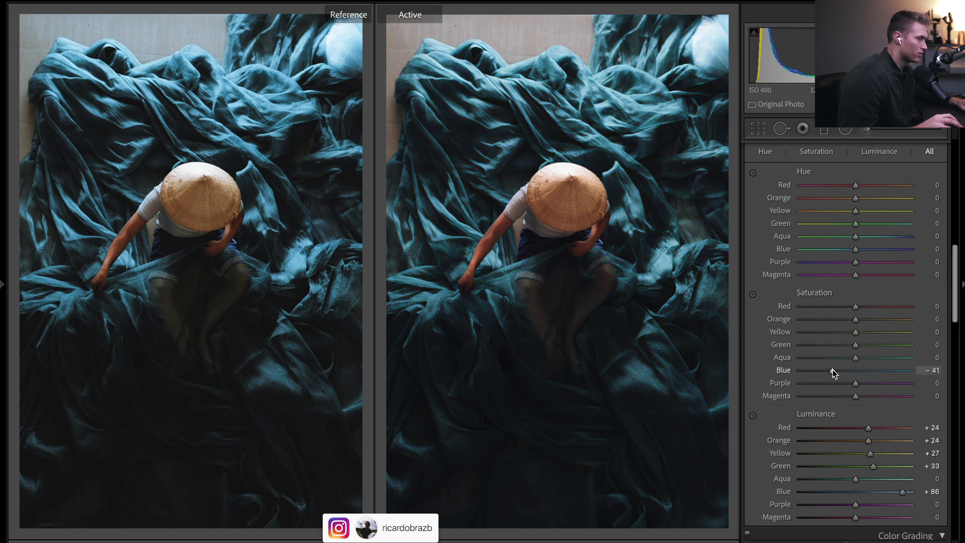
{"action": "left_click", "coordinate": [816, 358]}
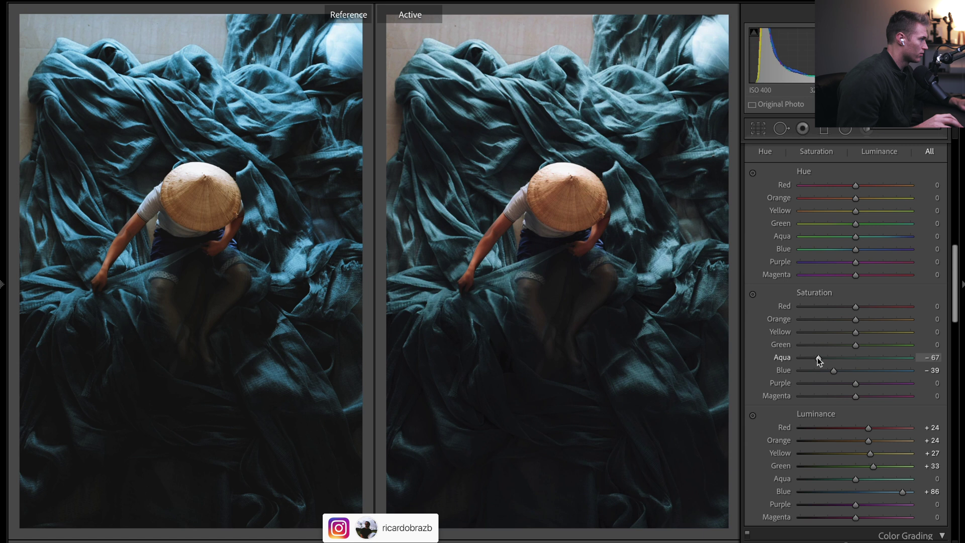
{"action": "mouse_move", "coordinate": [817, 357]}
{"action": "left_mouse_down"}
{"action": "mouse_move", "coordinate": [851, 360]}
{"action": "mouse_move", "coordinate": [817, 357]}
{"action": "left_mouse_up"}
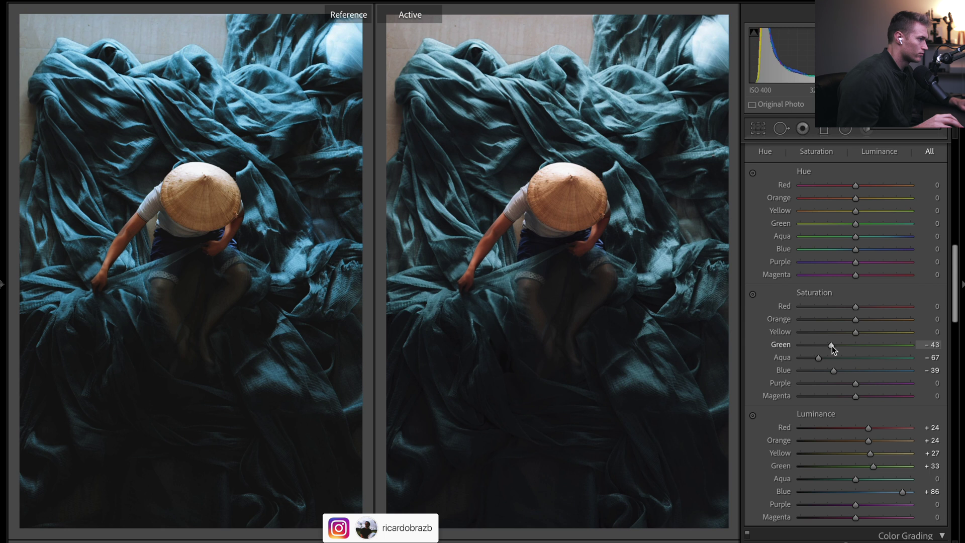
Lower yellow, raise orange and red saturation, and shift Aqua hue to about +24.
{"action": "left_click_drag", "start_coordinate": [832, 331], "coordinate": [713, 309]}
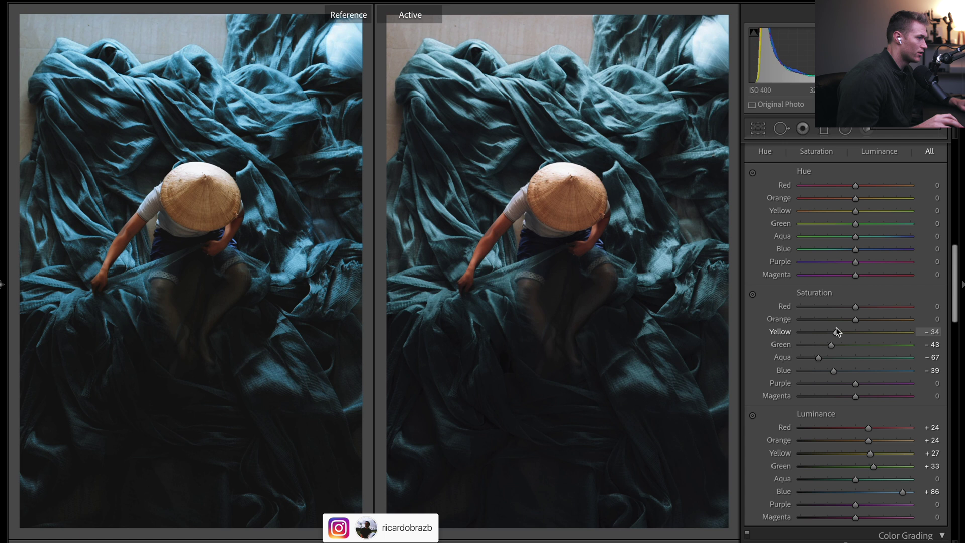
{"action": "left_click_drag", "start_coordinate": [837, 332], "coordinate": [962, 312]}
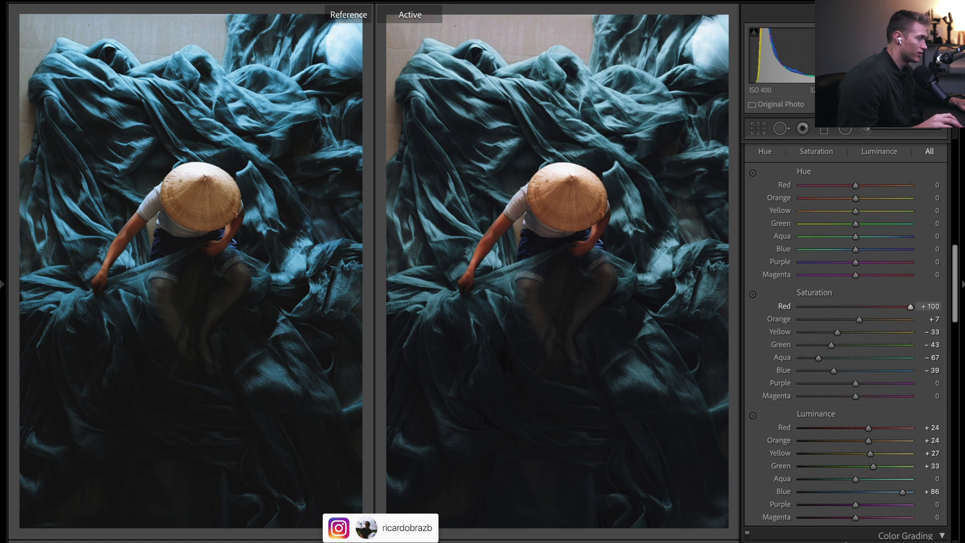
{"action": "left_click_drag", "start_coordinate": [864, 306], "coordinate": [865, 305]}
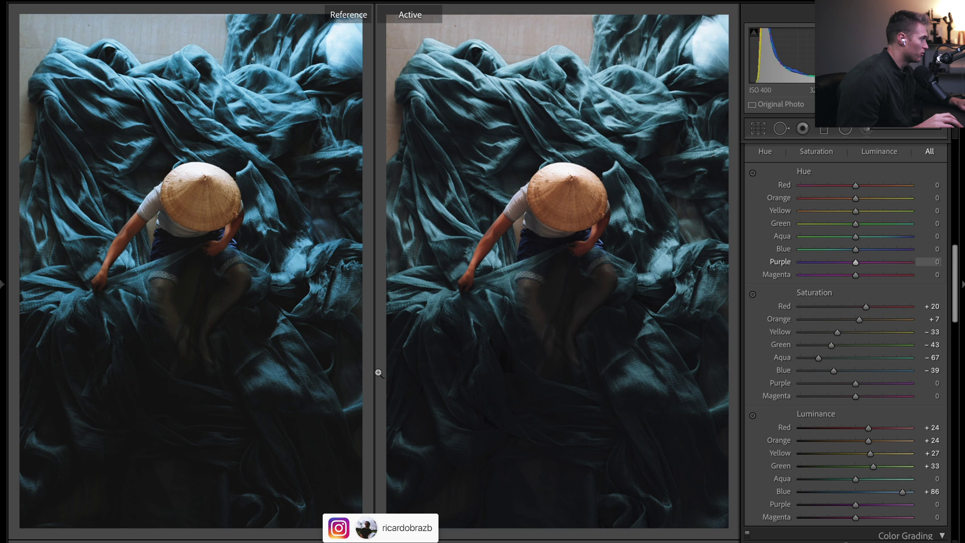
{"action": "left_click_drag", "start_coordinate": [875, 236], "coordinate": [864, 249]}
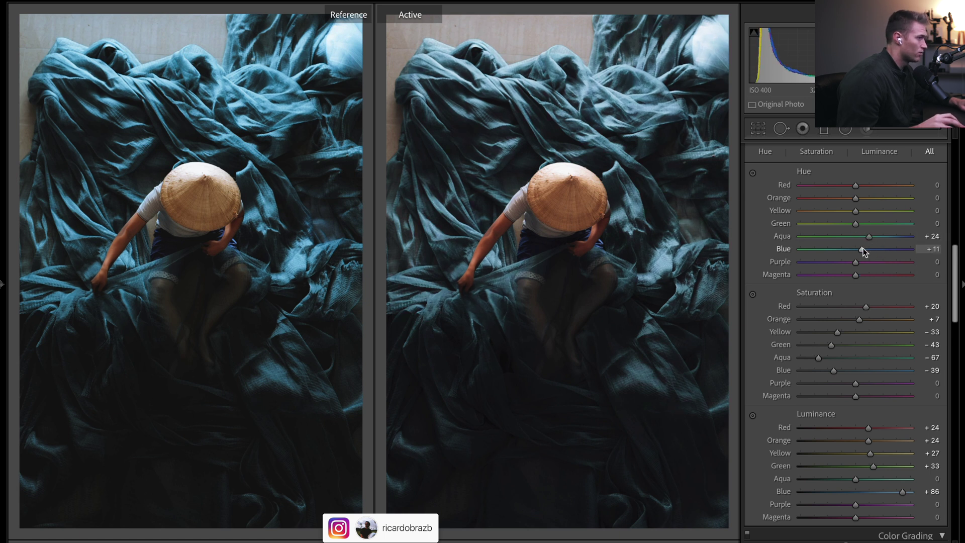
Tint the shadows faintly yellow with hue 63 and saturation 8.
{"action": "scroll", "coordinate": [945, 278], "scroll_direction": "down", "scroll_amount": 3}
{"action": "scroll", "coordinate": [945, 278], "scroll_direction": "down", "scroll_amount": 6}
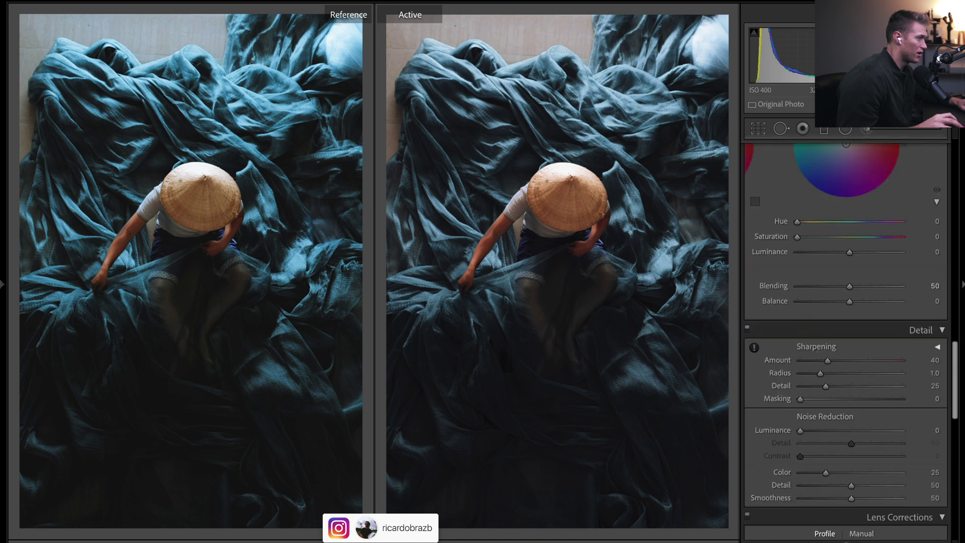
{"action": "scroll", "coordinate": [945, 278], "scroll_direction": "up", "scroll_amount": 4}
{"action": "scroll", "coordinate": [824, 197], "scroll_direction": "down", "scroll_amount": 1}
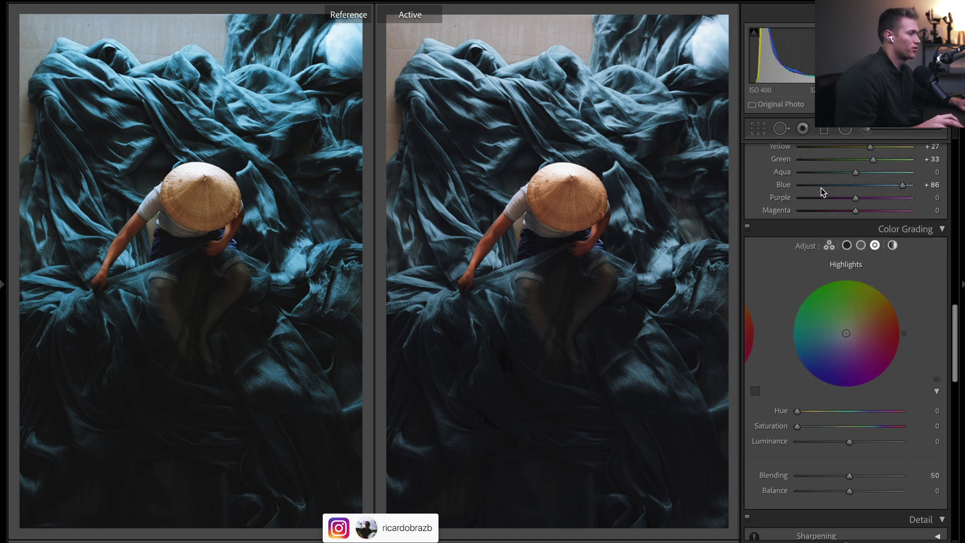
{"action": "left_click", "coordinate": [847, 245]}
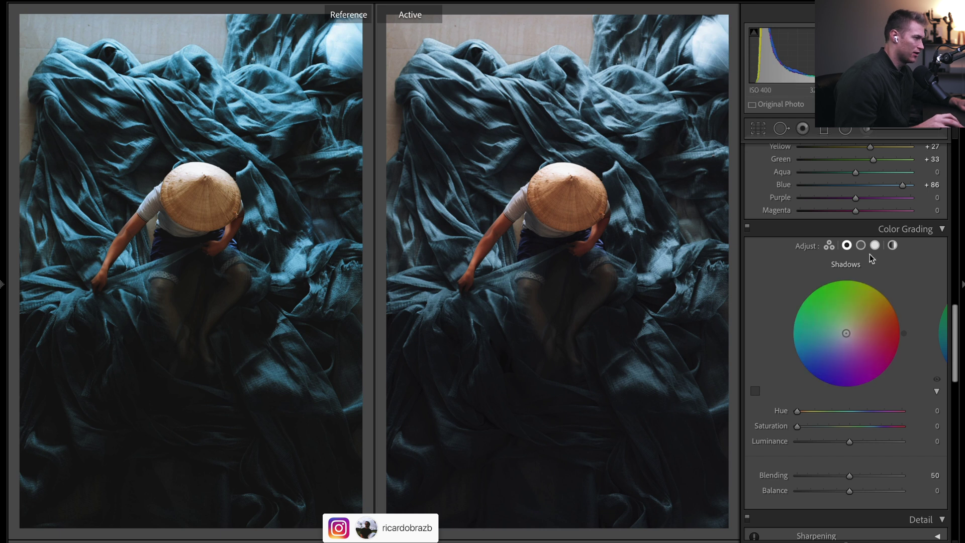
{"action": "left_click_drag", "start_coordinate": [903, 333], "coordinate": [888, 294]}
{"action": "left_click_drag", "start_coordinate": [810, 412], "coordinate": [806, 427]}
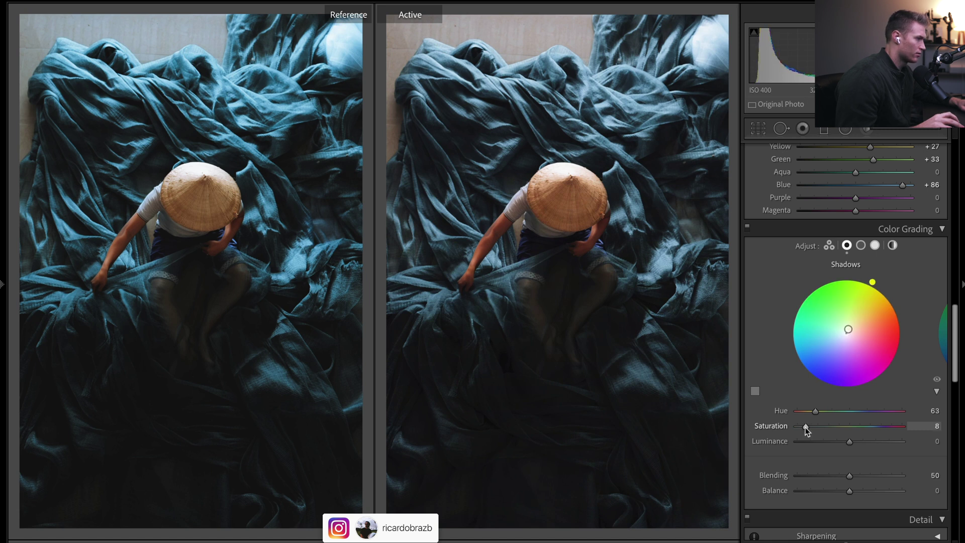
Tint the highlights blue with hue 215 and saturation 20.
{"action": "left_click", "coordinate": [875, 246]}
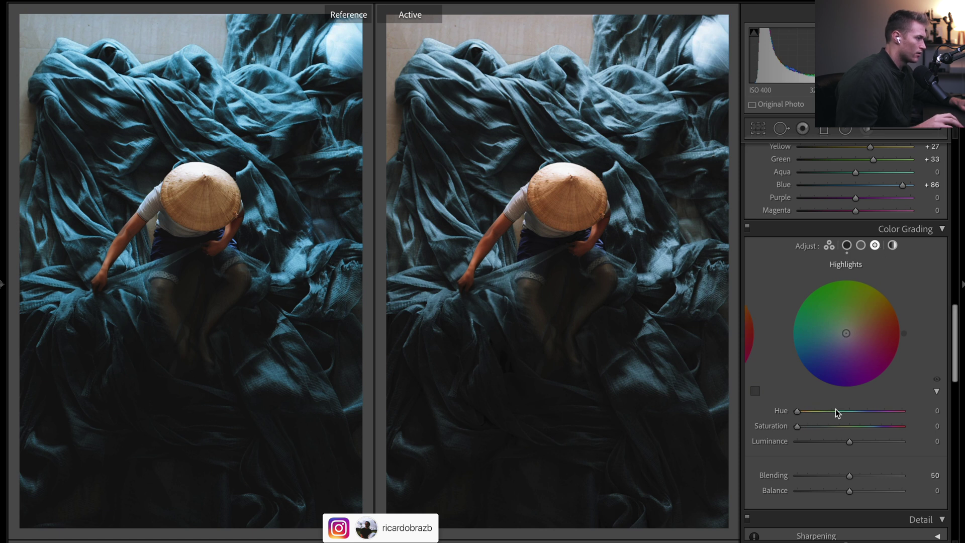
{"action": "mouse_move", "coordinate": [838, 411]}
{"action": "left_mouse_down"}
{"action": "mouse_move", "coordinate": [806, 408]}
{"action": "mouse_move", "coordinate": [859, 413]}
{"action": "left_mouse_up"}
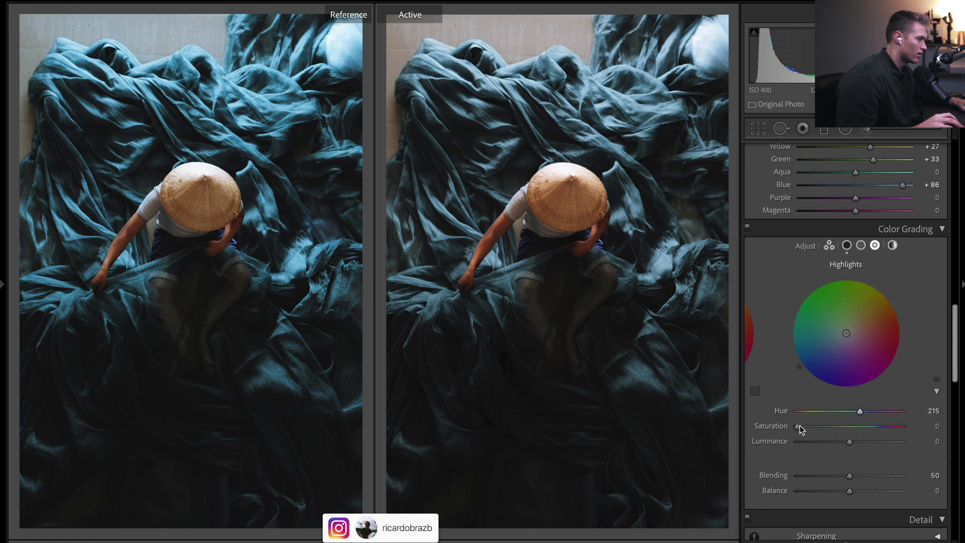
{"action": "left_click_drag", "start_coordinate": [800, 425], "coordinate": [819, 430]}
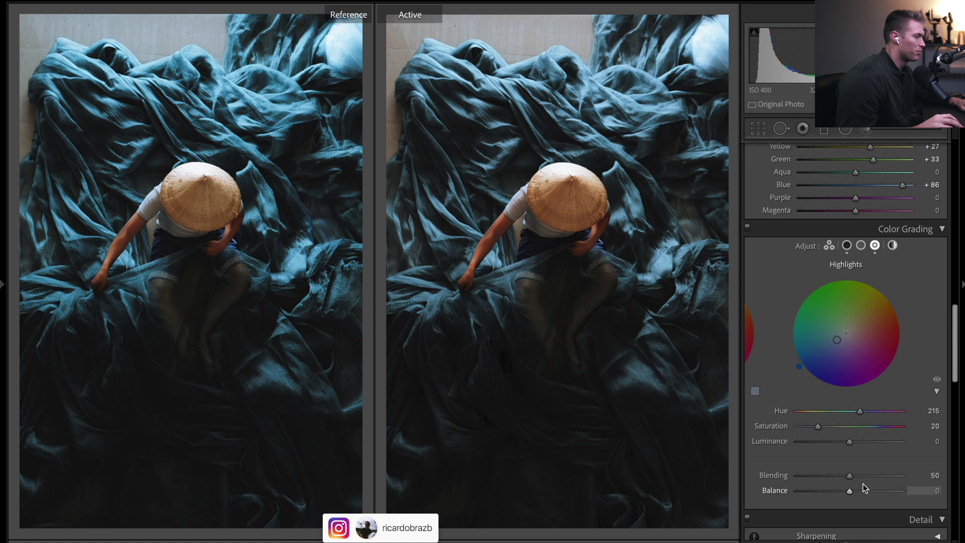
Set color grading blending to 100 and balance to +38.
{"action": "left_click", "coordinate": [849, 475]}
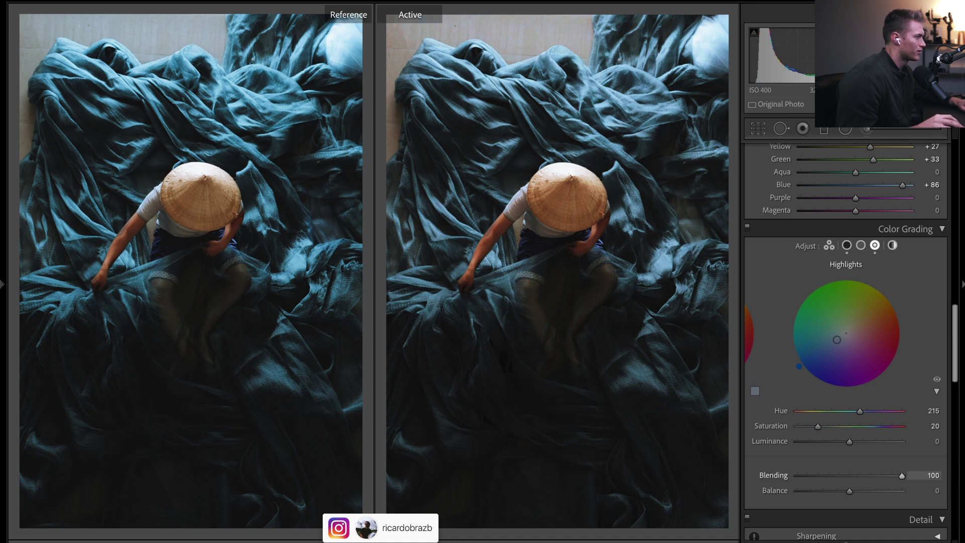
{"action": "type", "text": "88"}
{"action": "key", "text": "Return"}
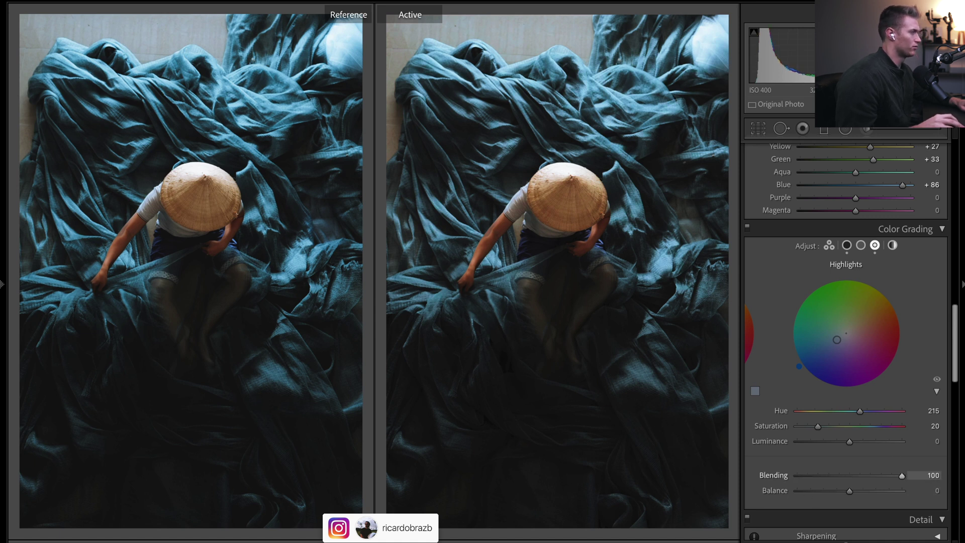
{"action": "key", "text": "Return"}
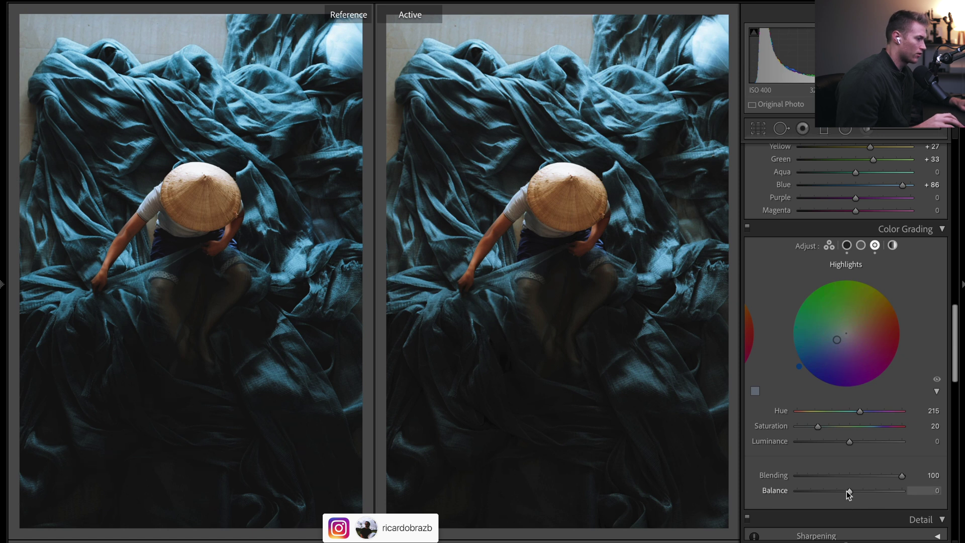
{"action": "left_click_drag", "start_coordinate": [847, 490], "coordinate": [795, 489]}
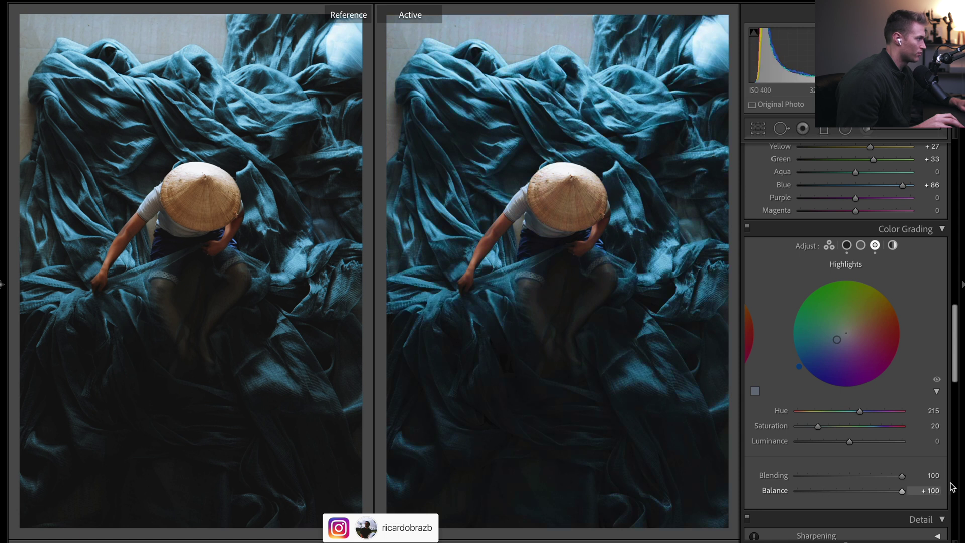
{"action": "left_click", "coordinate": [869, 491]}
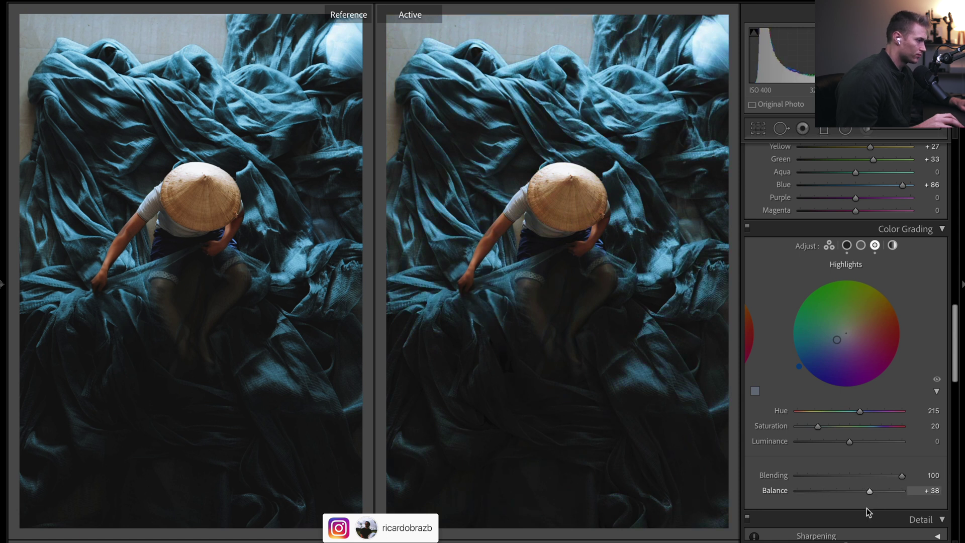
Brush a local adjustment over the fabric with Exposure −1.06 and Temp −49.
{"action": "left_click", "coordinate": [847, 246]}
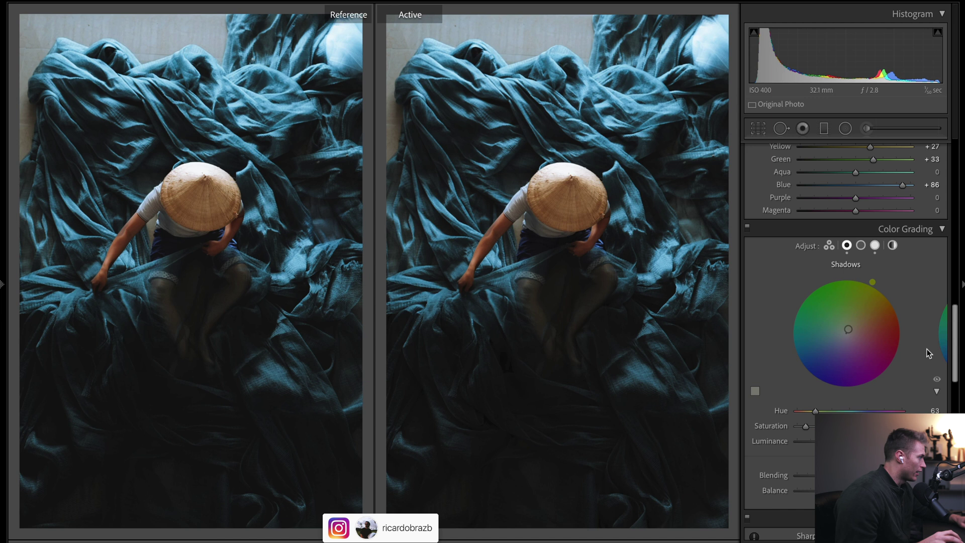
{"action": "left_click", "coordinate": [870, 129]}
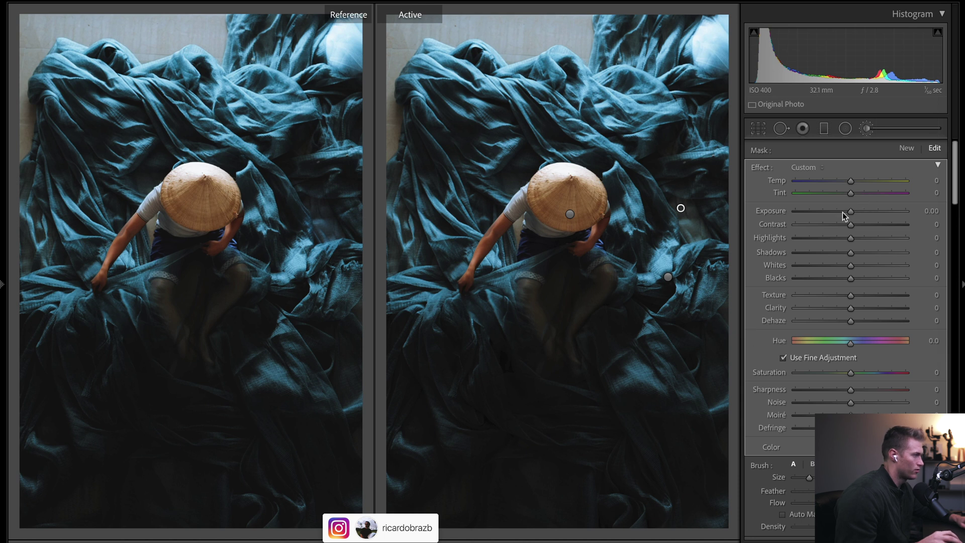
{"action": "left_click_drag", "start_coordinate": [843, 212], "coordinate": [835, 216]}
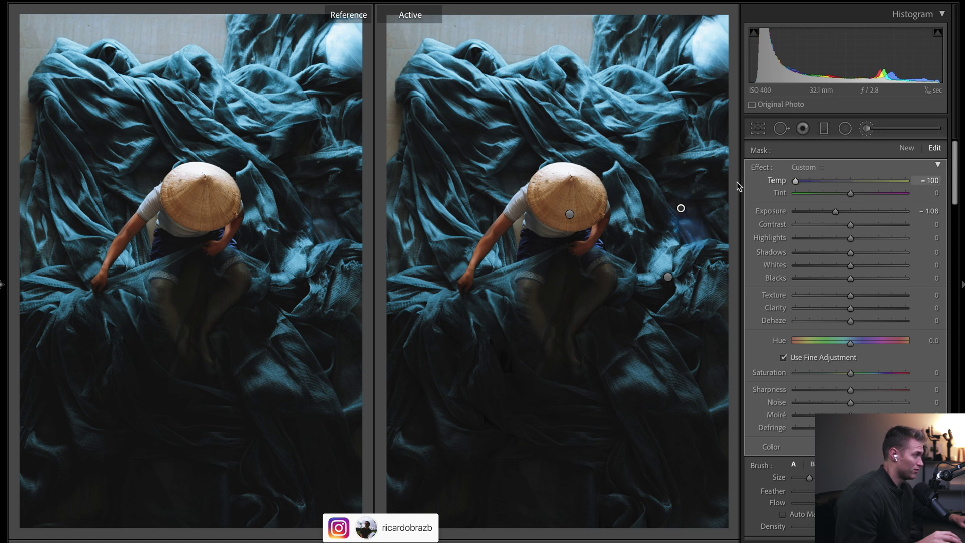
{"action": "left_click_drag", "start_coordinate": [795, 181], "coordinate": [855, 181]}
{"action": "key", "text": "k"}
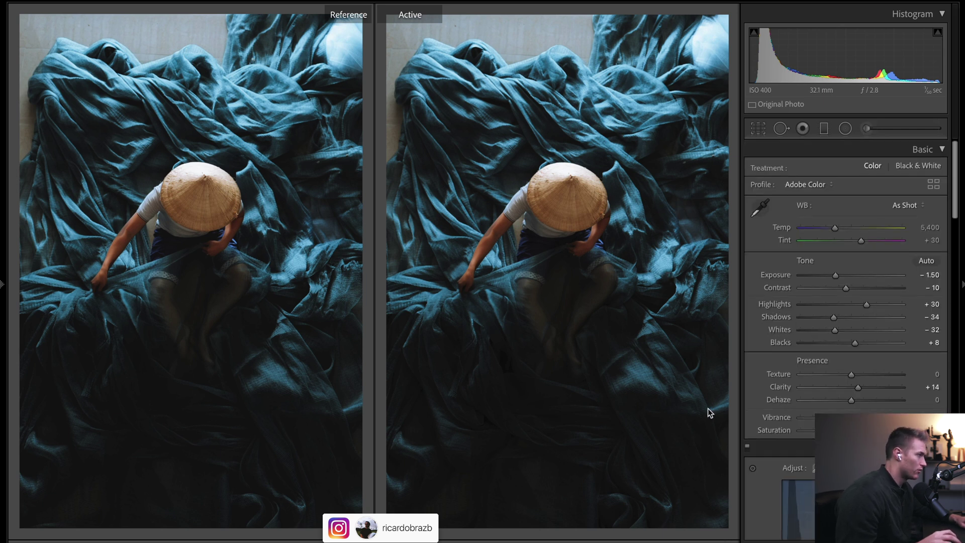
Refine tones to Highlights +32, Shadows −23, Whites −36, Blacks +5 and Clarity +15.
{"action": "scroll", "coordinate": [855, 227], "scroll_direction": "down", "scroll_amount": 5}
{"action": "scroll", "coordinate": [855, 227], "scroll_direction": "up", "scroll_amount": 5}
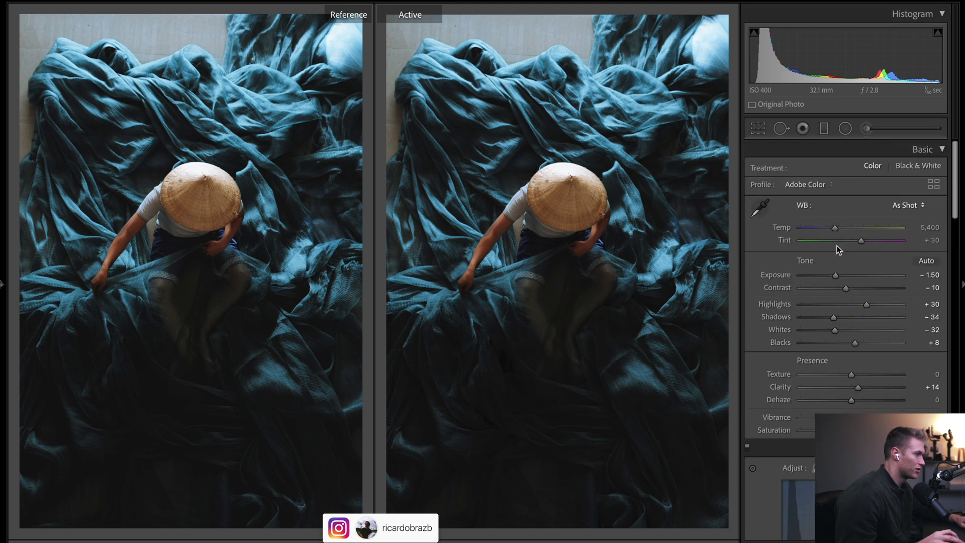
{"action": "left_click_drag", "start_coordinate": [854, 344], "coordinate": [832, 332]}
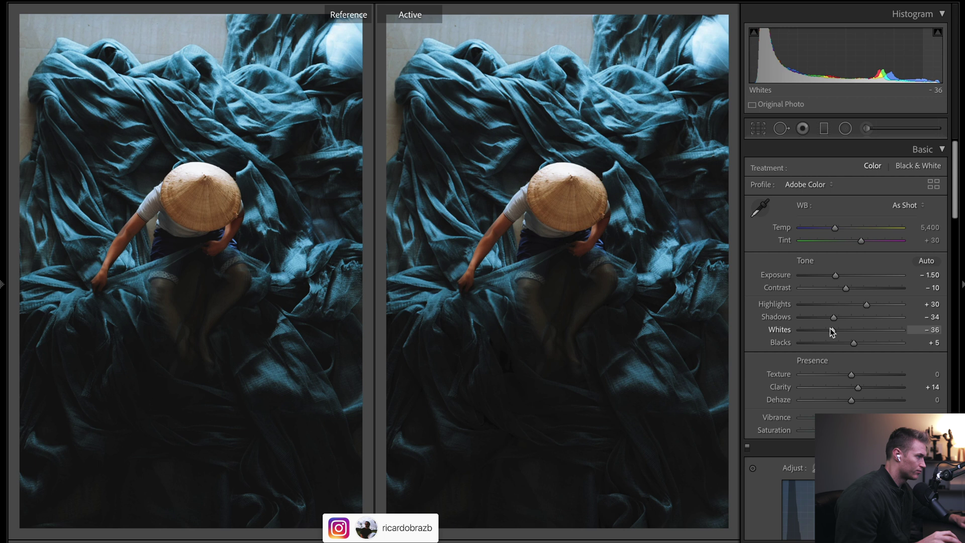
{"action": "left_click_drag", "start_coordinate": [833, 317], "coordinate": [839, 318]}
{"action": "left_click_drag", "start_coordinate": [866, 304], "coordinate": [867, 305]}
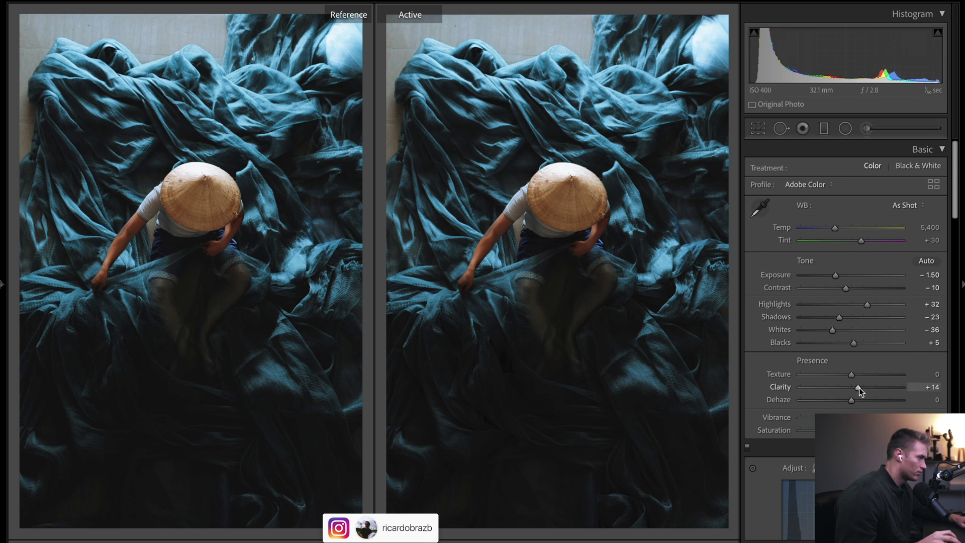
{"action": "key", "text": "Up"}
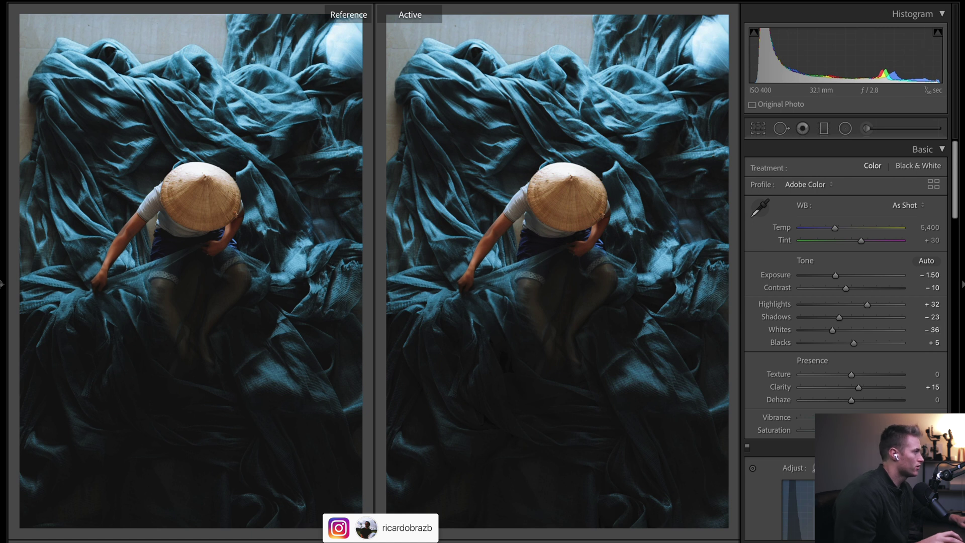
{"action": "scroll", "coordinate": [958, 184], "scroll_direction": "down", "scroll_amount": 5}
{"action": "scroll", "coordinate": [958, 184], "scroll_direction": "down", "scroll_amount": 5}
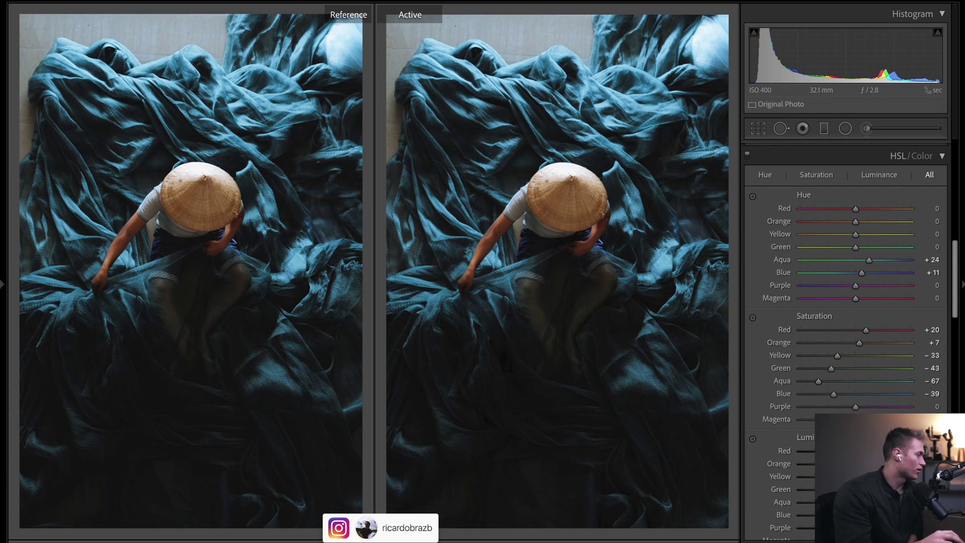
Reset the photo to view the original, then undo to restore the full edit, including the Blue luminance boost.
{"action": "key", "text": "ctrl+shift+r"}
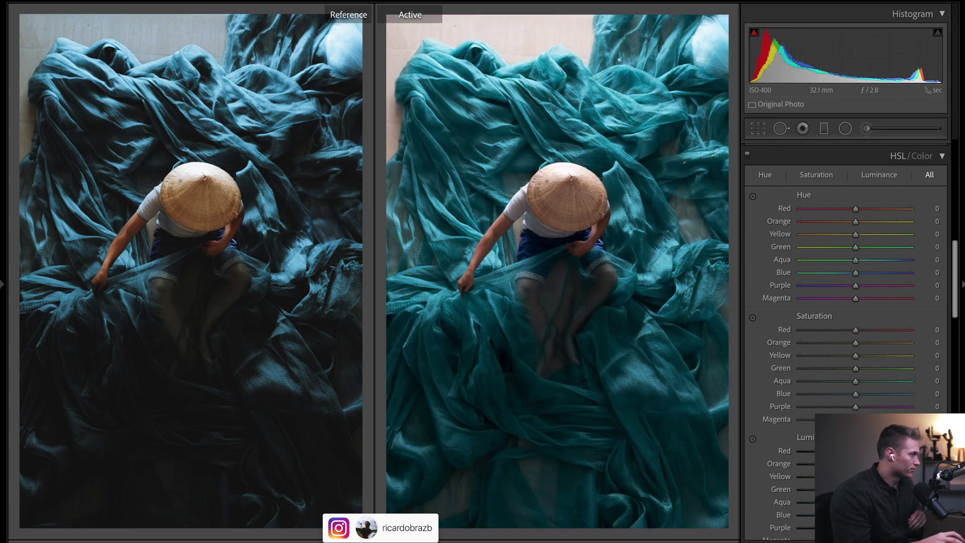
{"action": "key", "text": "ctrl+z"}
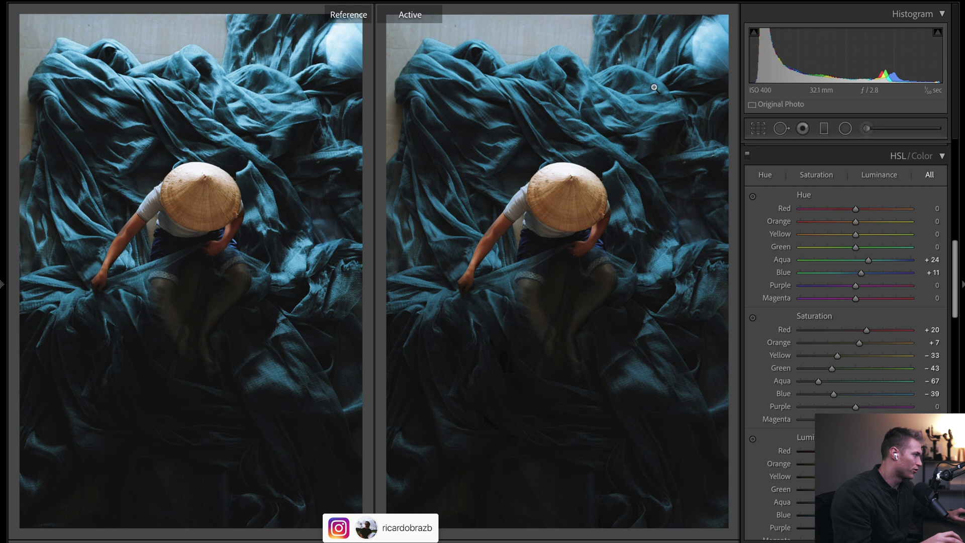
{"action": "key", "text": "ctrl+z"}
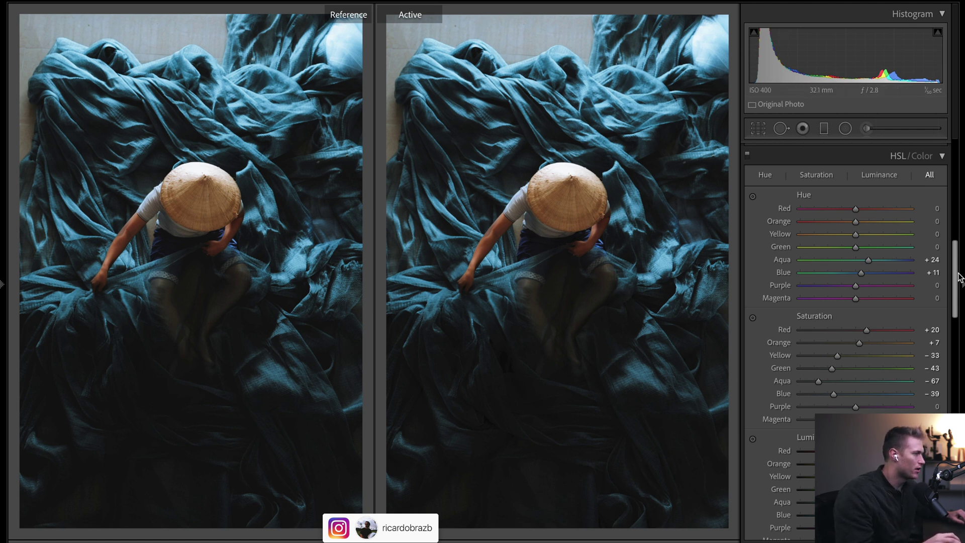
Back at the Basic panel, compare before and after again with a reset and undo.
{"action": "left_click_drag", "start_coordinate": [961, 276], "coordinate": [959, 113]}
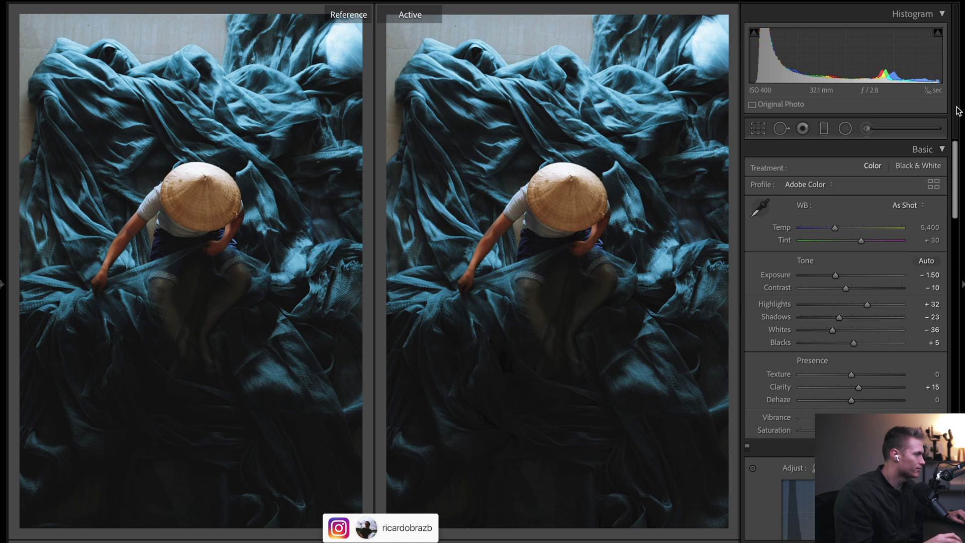
{"action": "key", "text": "ctrl+shift+r"}
{"action": "key", "text": "ctrl+z"}
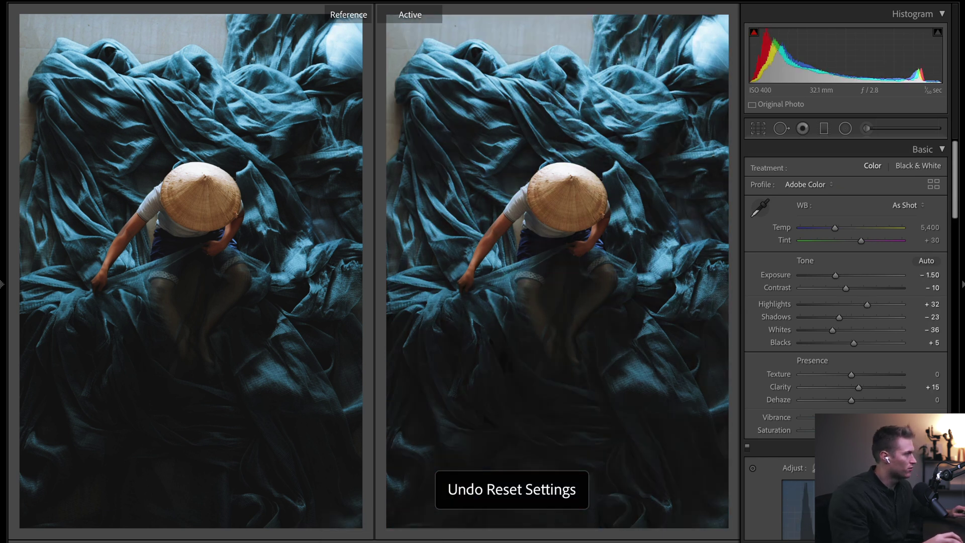